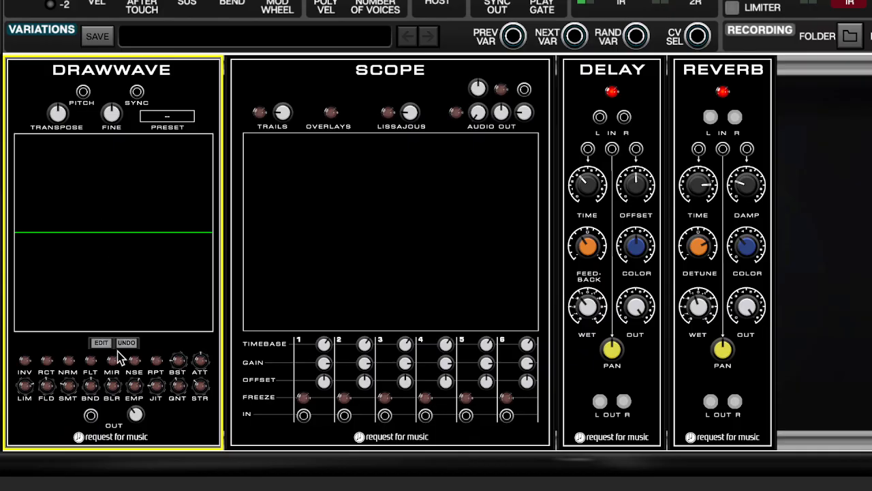
Patch the Drawwave output to the Delay's left input and Scope input 1, and connect the Drawwave's pitch input.
drag(91, 415, 603, 116)
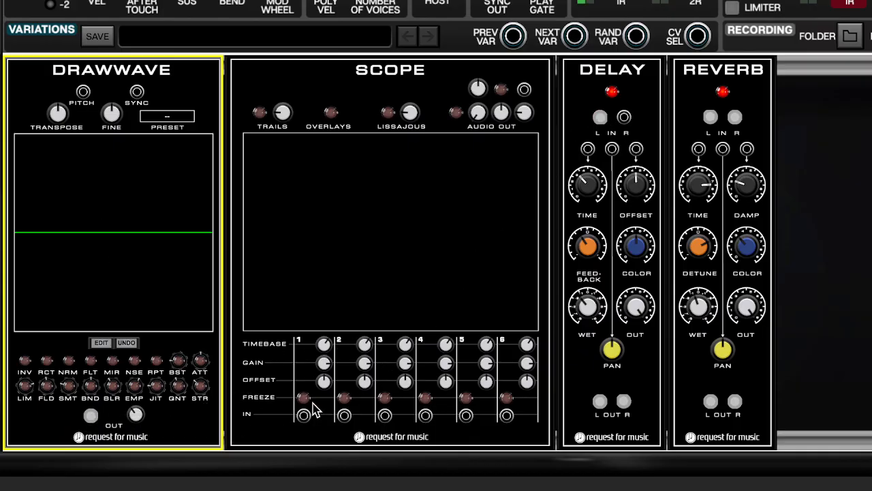
drag(304, 418, 91, 416)
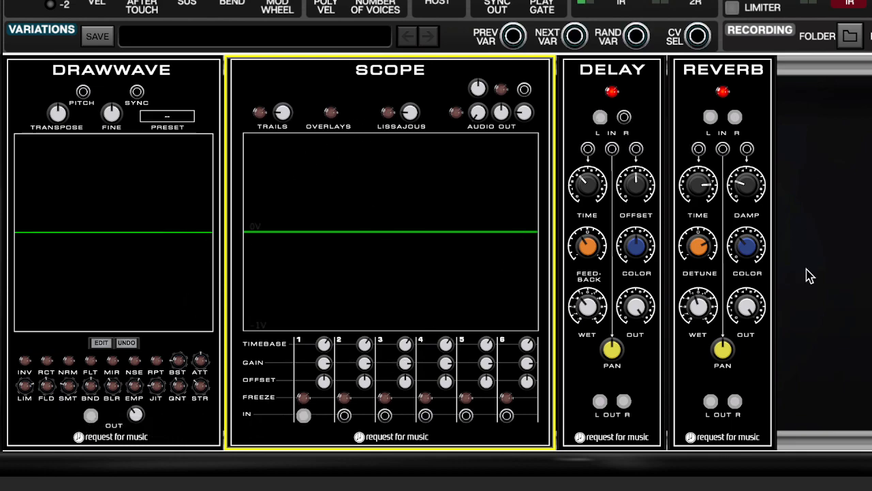
click(825, 233)
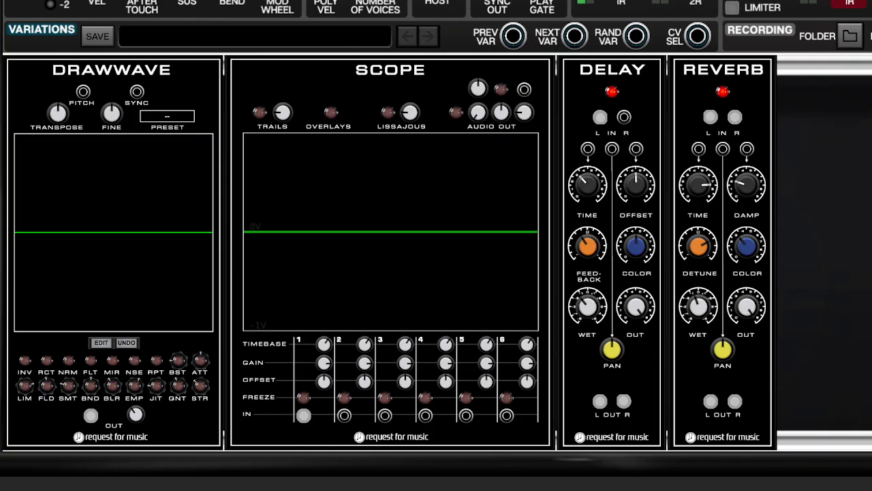
click(81, 95)
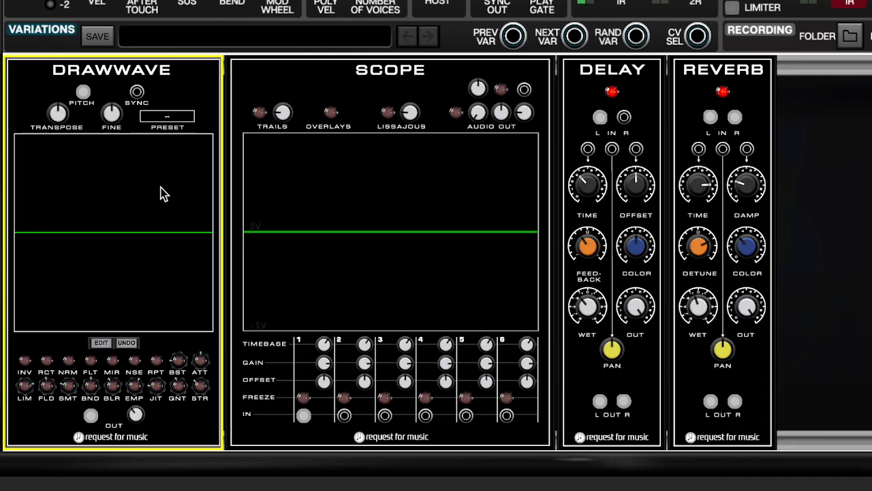
mouse_move(22, 238)
mouse_down()
mouse_move(42, 230)
mouse_move(81, 164)
mouse_up()
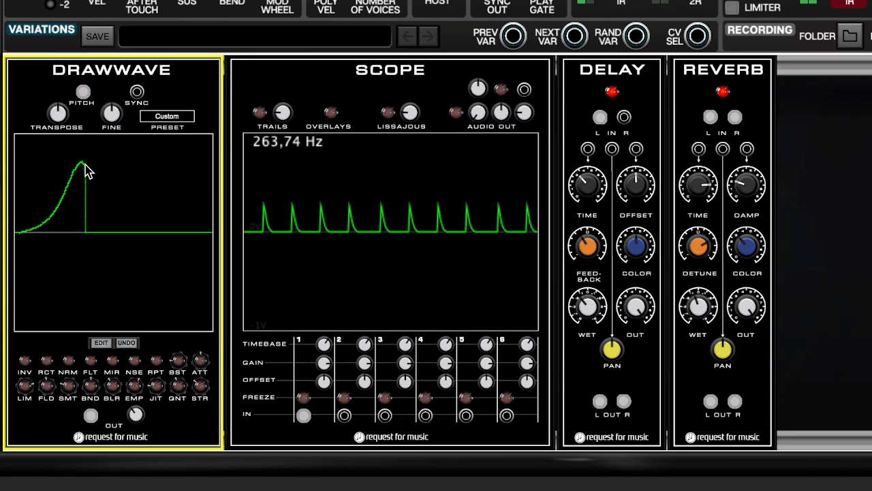
mouse_move(103, 213)
mouse_down()
mouse_move(129, 308)
mouse_move(141, 304)
mouse_move(161, 265)
mouse_move(202, 240)
mouse_up()
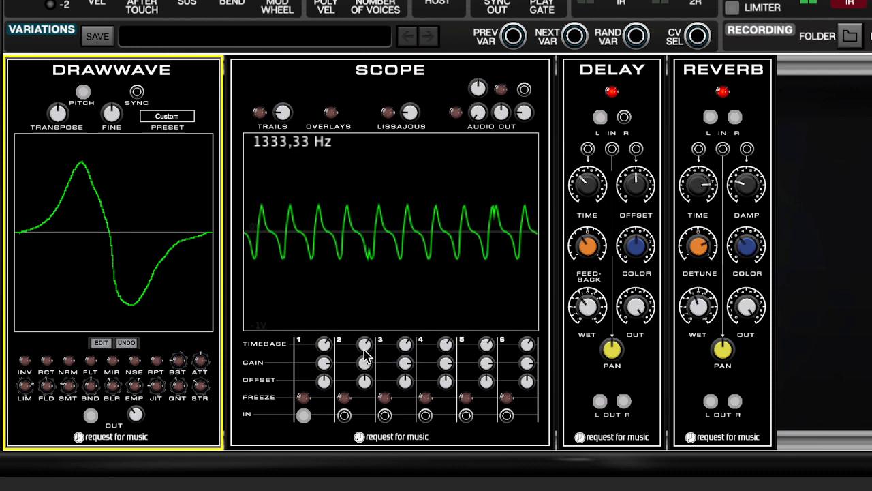
drag(325, 346, 357, 469)
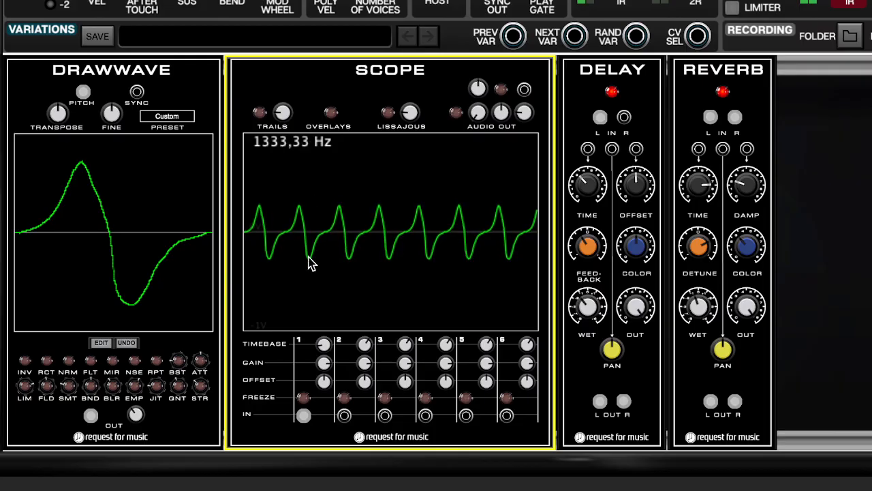
Redraw the Drawwave cycle with a steep narrow peak and two shallower troughs, and raise its output gain to about 1.3.
click(109, 228)
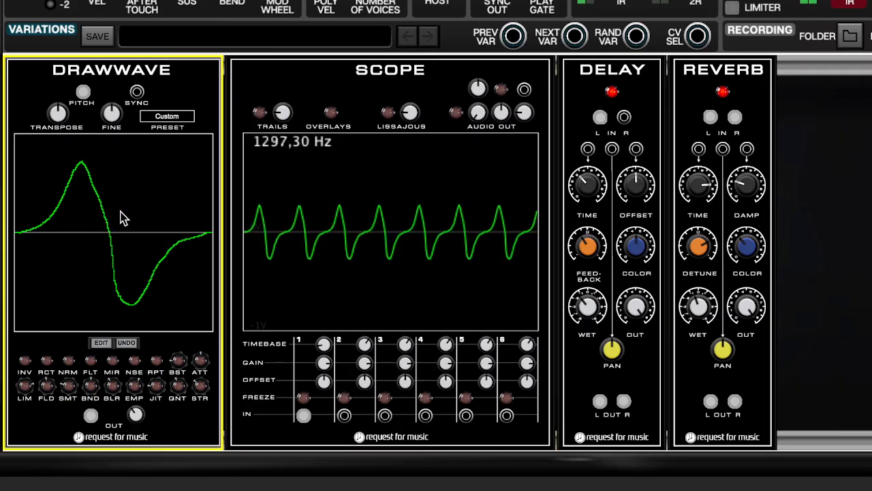
mouse_move(68, 222)
mouse_down()
mouse_move(25, 224)
mouse_move(68, 195)
mouse_move(84, 172)
mouse_move(89, 250)
mouse_move(107, 276)
mouse_move(125, 220)
mouse_move(148, 259)
mouse_move(170, 259)
mouse_move(208, 234)
mouse_up()
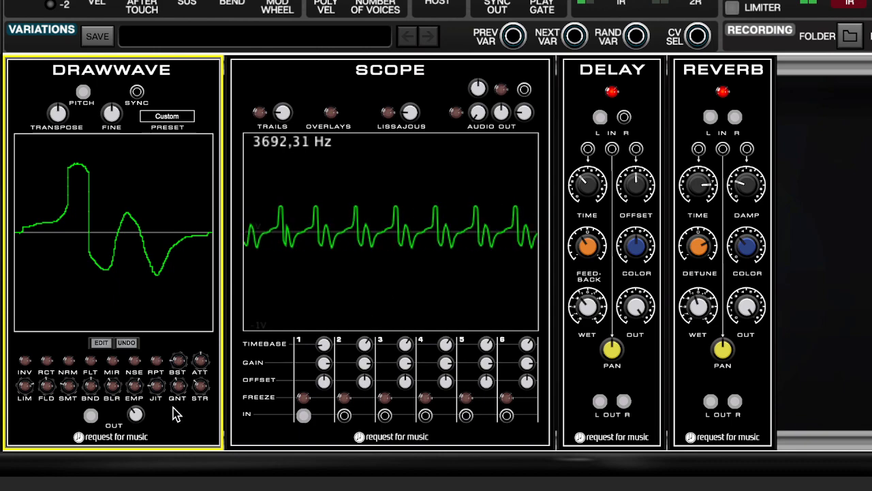
drag(137, 414, 161, 359)
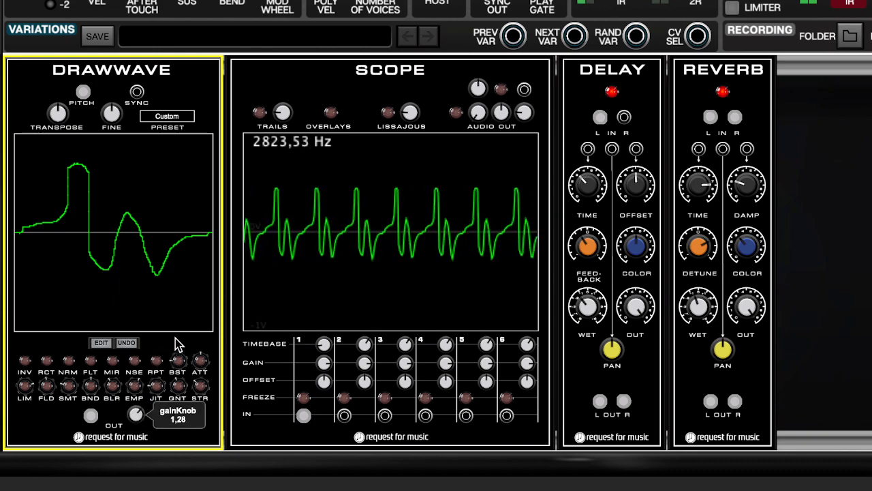
drag(755, 1, 756, 0)
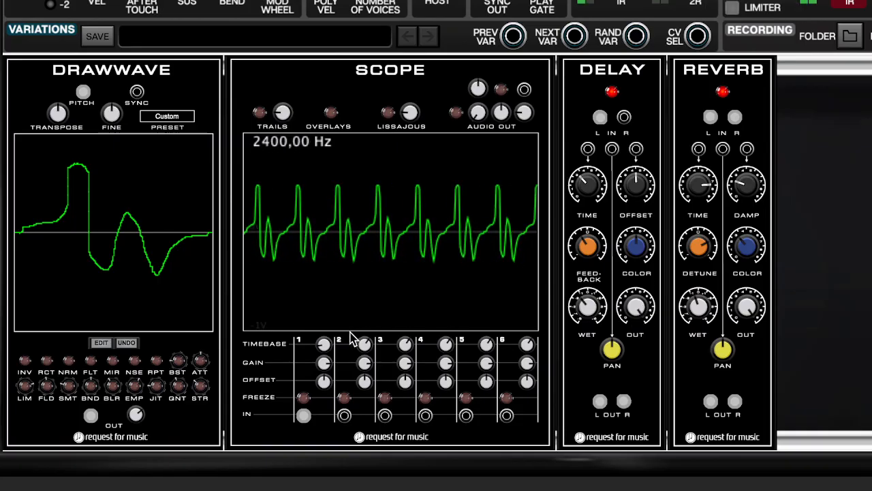
click(336, 370)
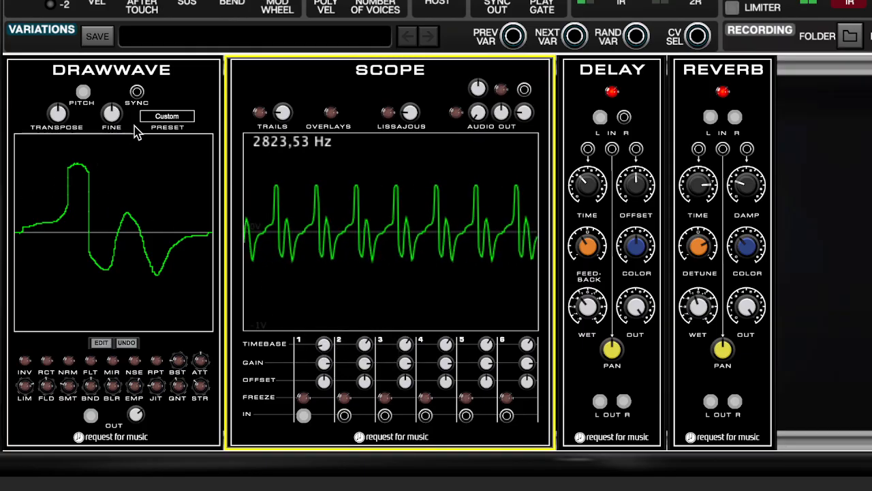
Clear the drawn waveform with the None preset and load the Sine preset in Drawwave.
click(167, 117)
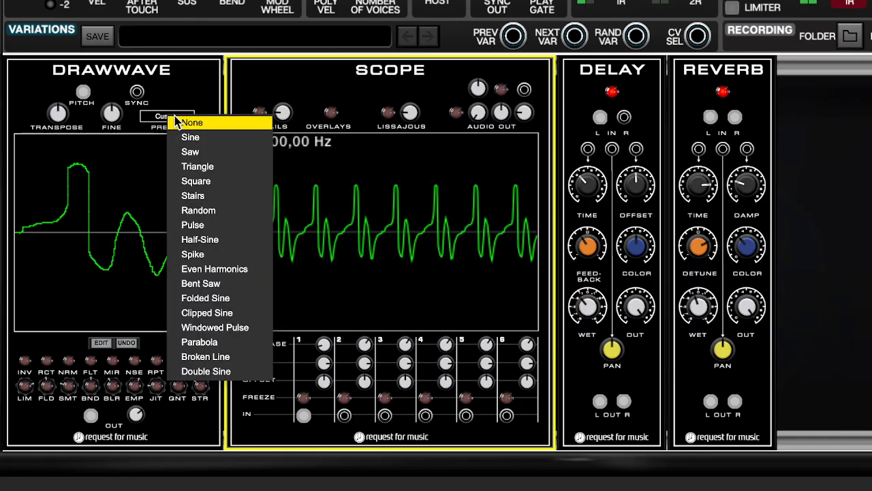
click(181, 123)
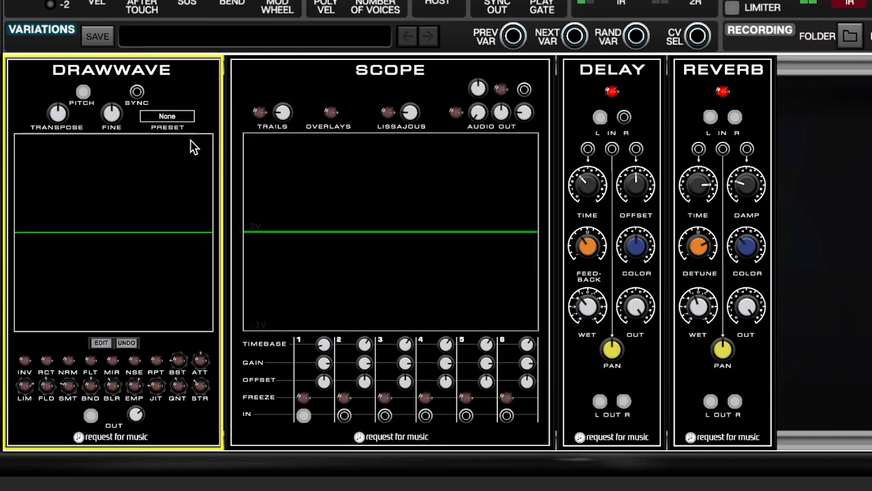
click(167, 117)
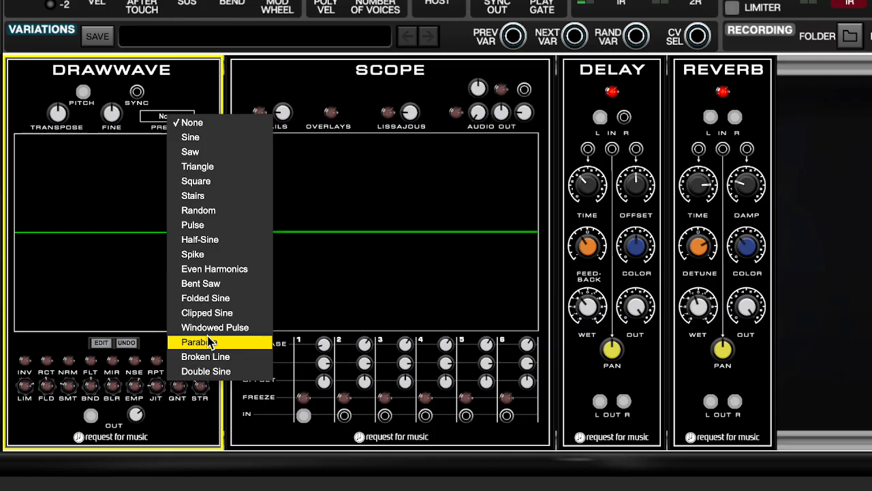
click(213, 137)
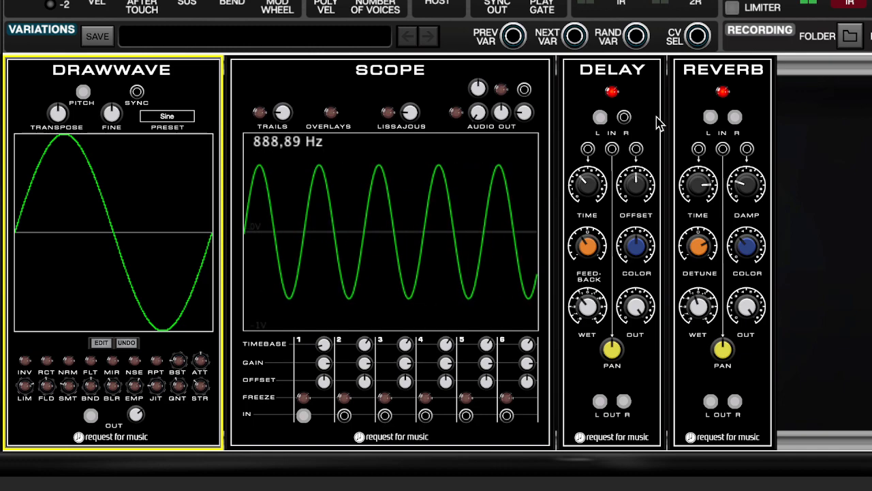
Lower the Drawwave's transpose value to bring the oscillator's pitch down.
drag(766, 2, 768, 41)
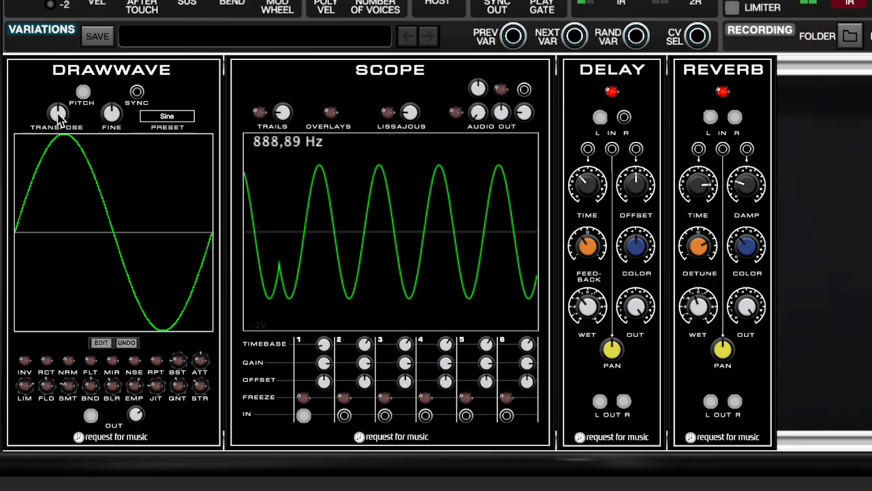
double_click(58, 115)
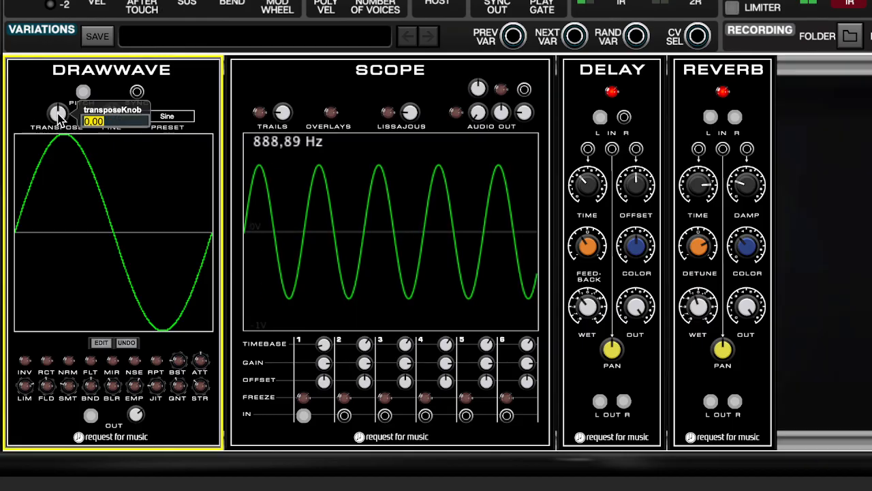
key(Return)
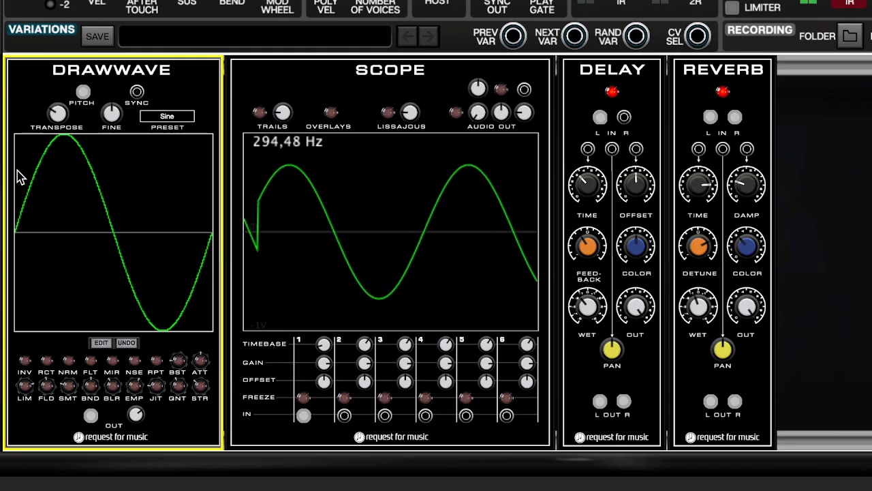
drag(757, 1, 757, 7)
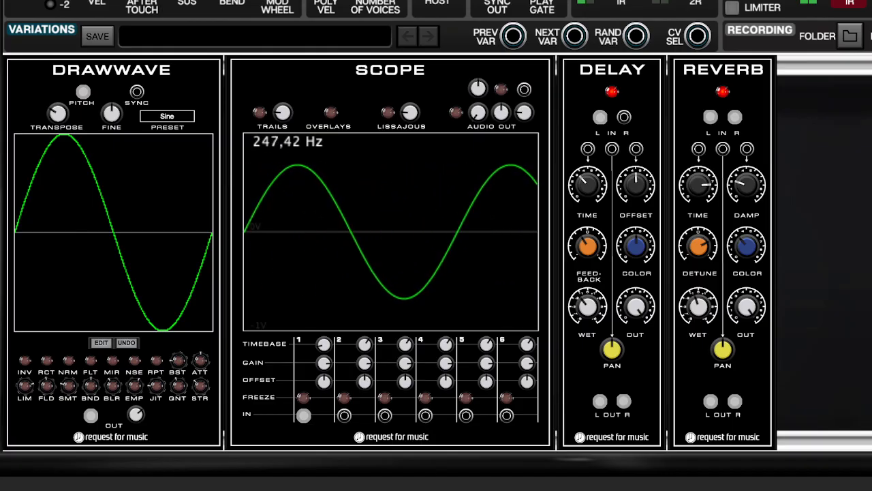
Audition the Saw and Triangle presets in Drawwave.
click(181, 116)
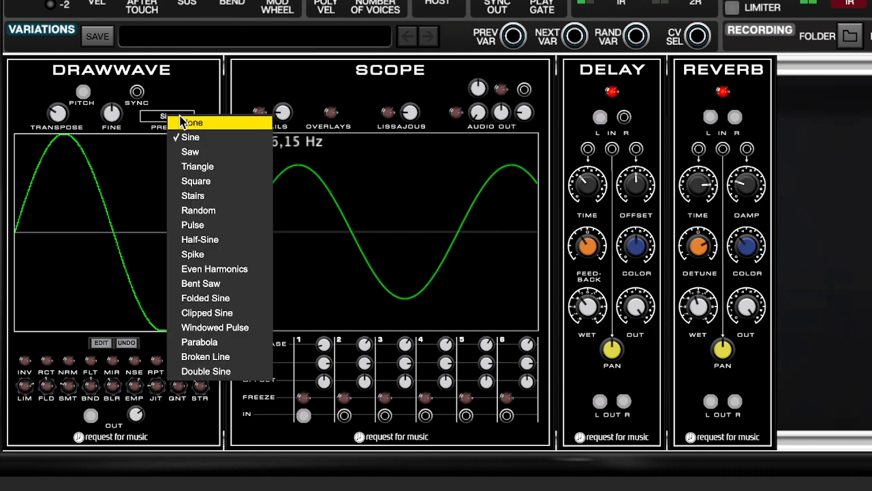
click(190, 151)
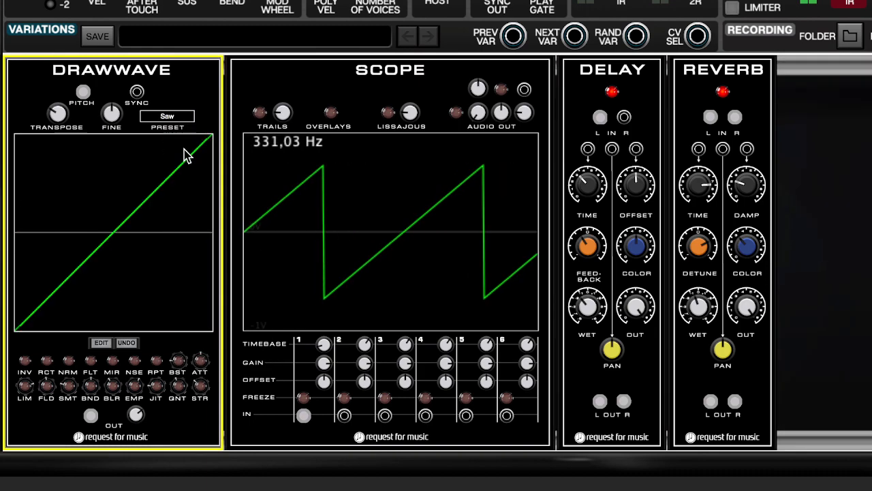
click(174, 116)
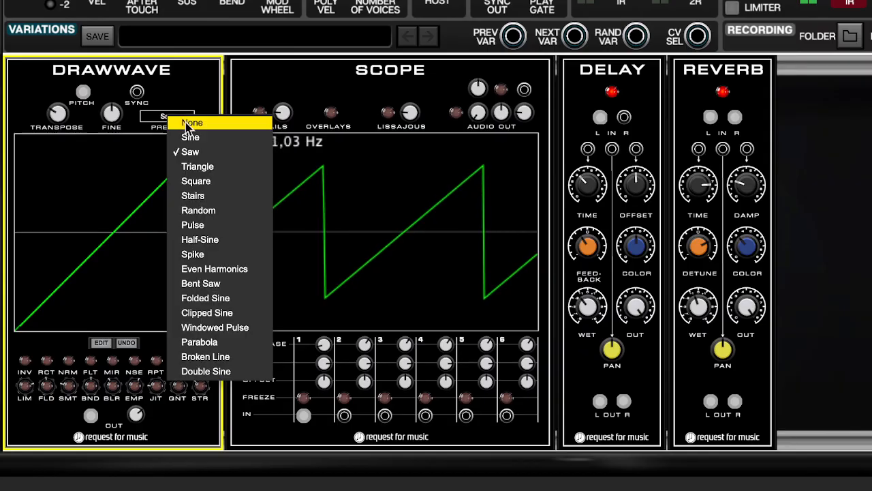
click(197, 166)
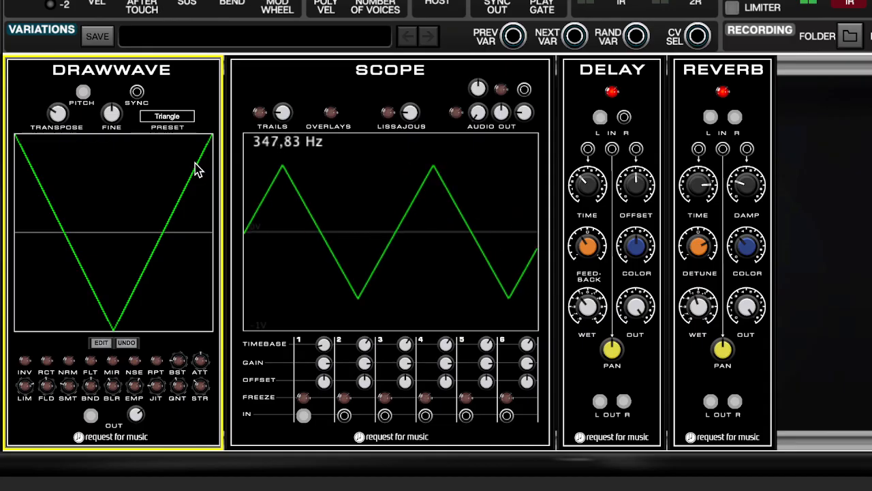
Audition the Square and Stairs presets in Drawwave.
click(181, 118)
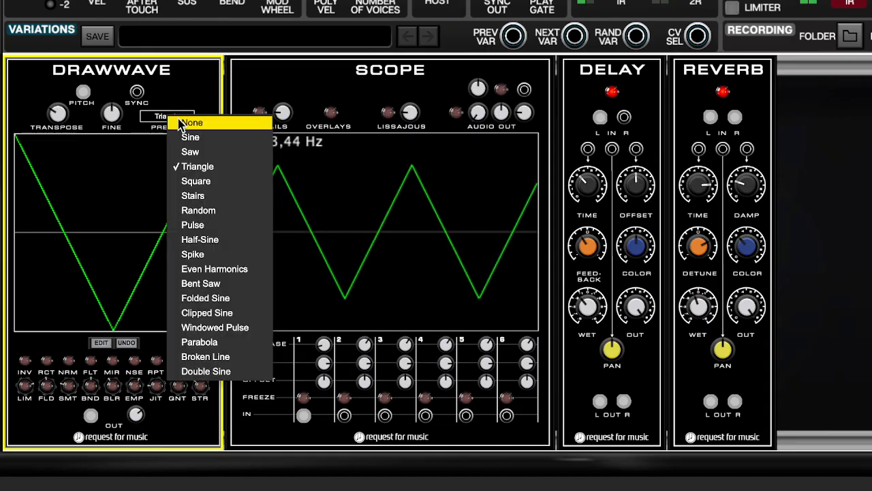
click(196, 180)
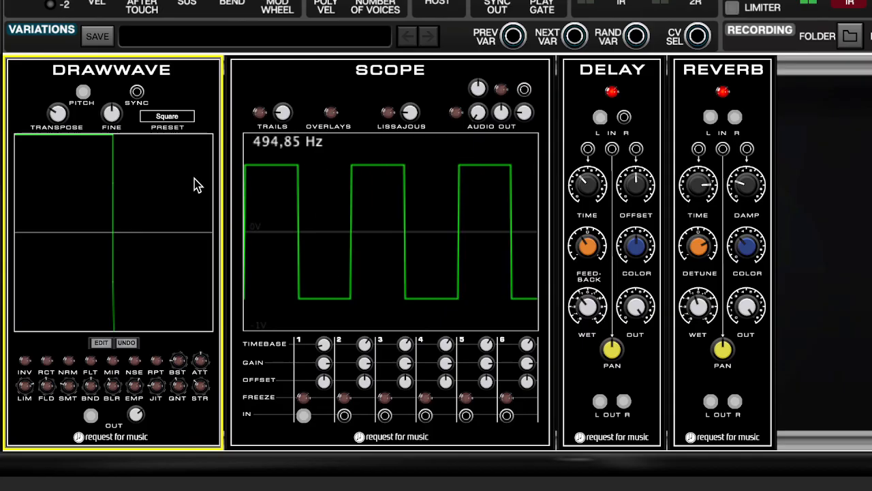
click(172, 115)
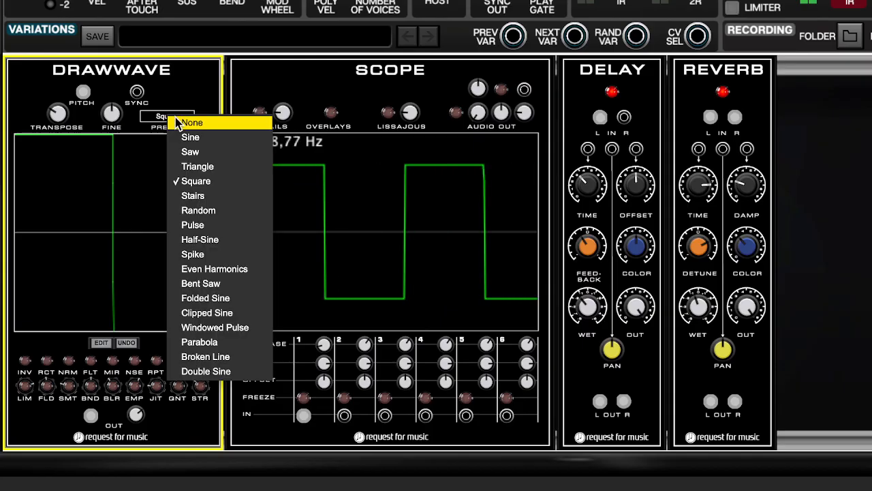
click(204, 196)
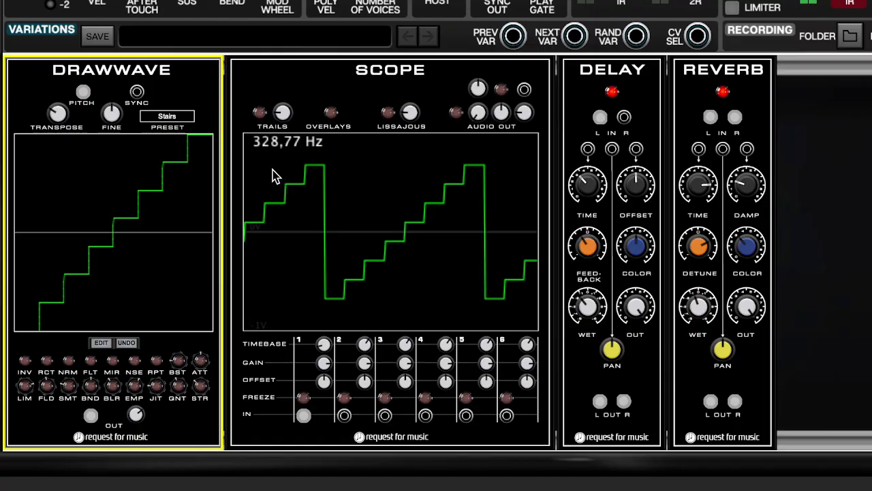
Audition the Random and Pulse presets in Drawwave.
click(177, 117)
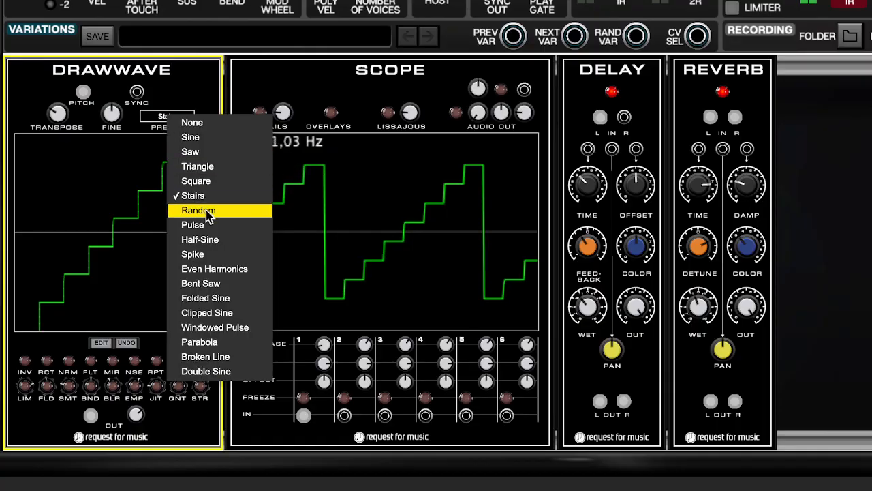
click(206, 210)
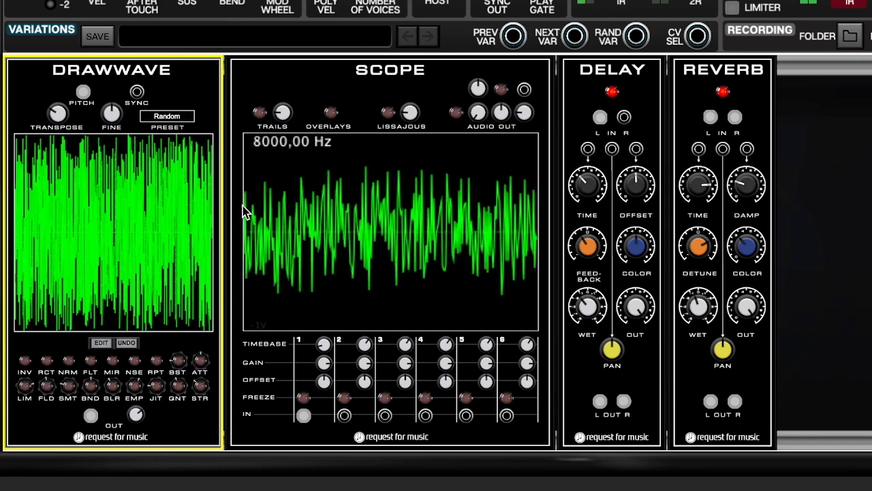
click(166, 118)
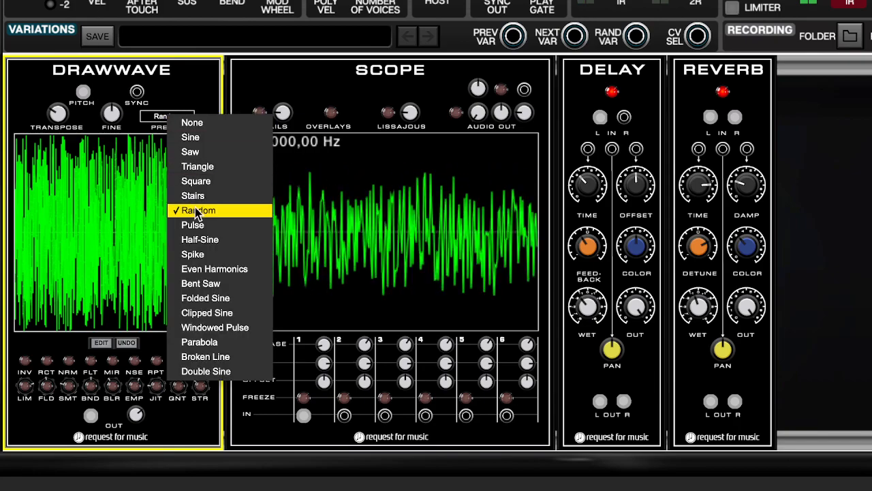
click(205, 228)
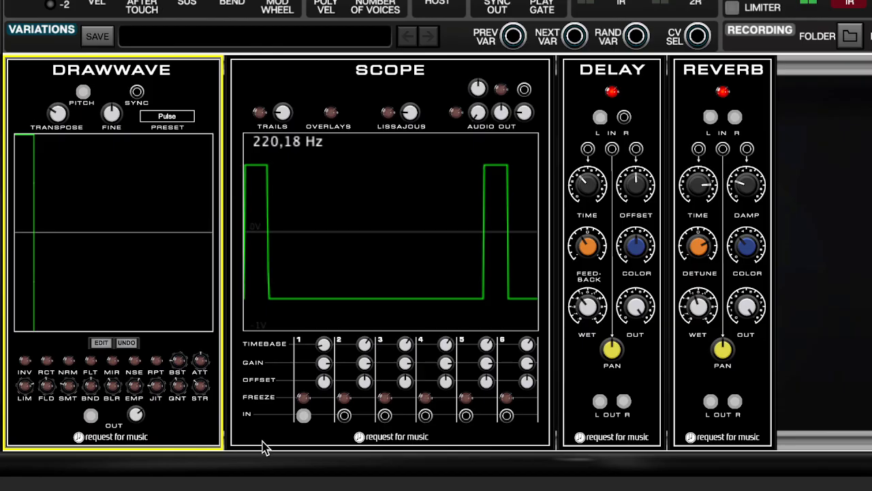
Try the Half-Sine preset in Drawwave and switch the waveform to Spike.
click(169, 120)
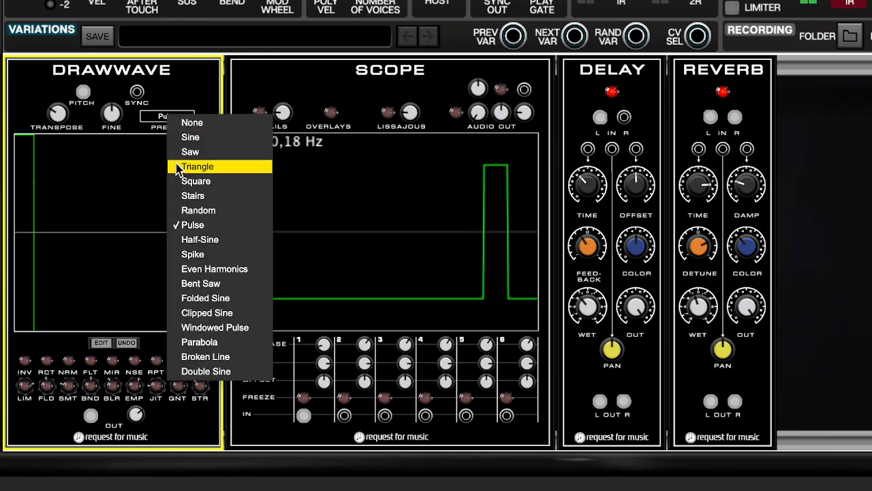
click(201, 241)
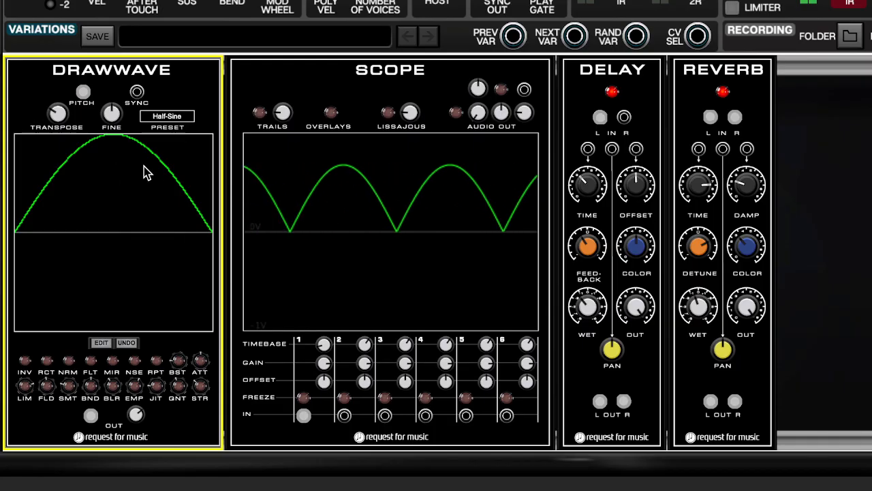
click(214, 255)
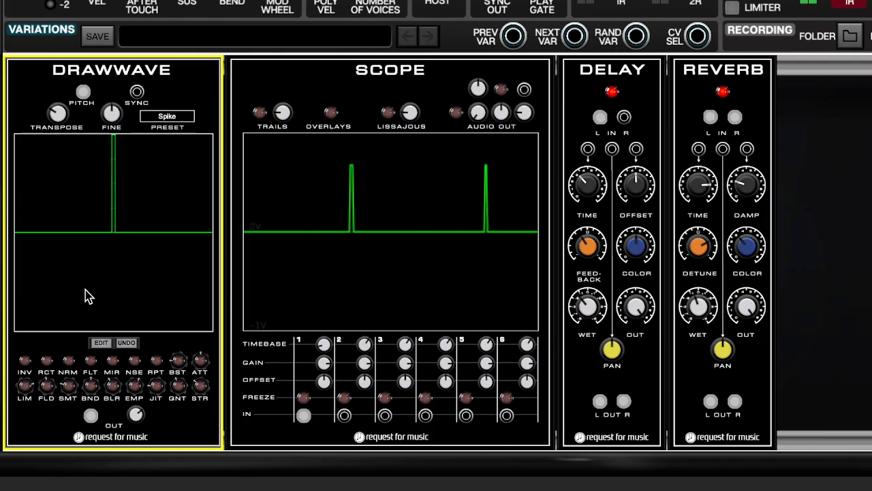
Audition the Even Harmonics and Bent Saw presets in Drawwave.
click(168, 117)
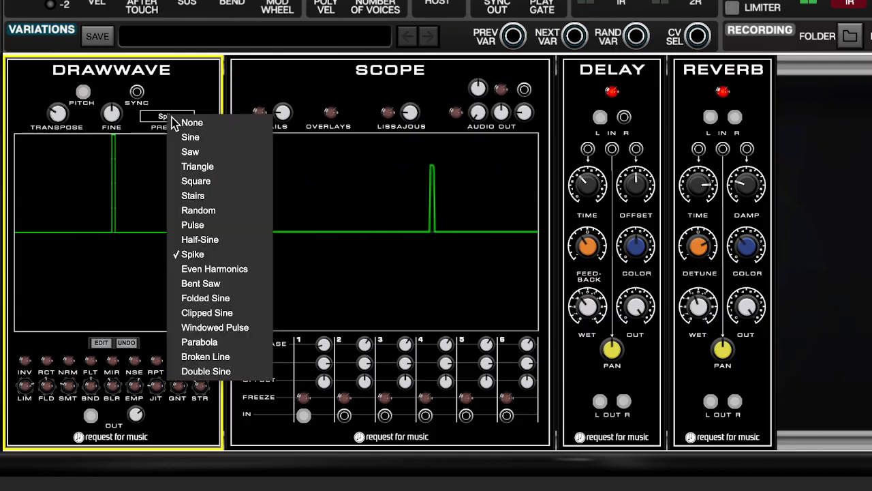
click(210, 271)
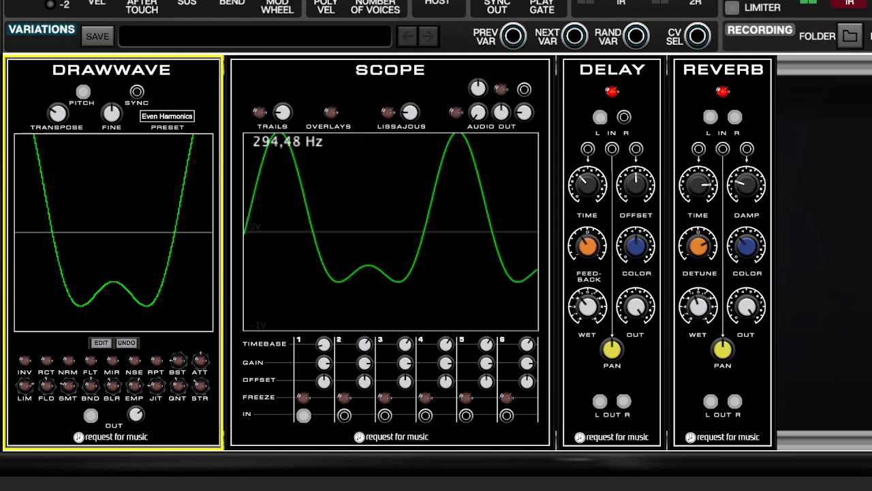
click(186, 121)
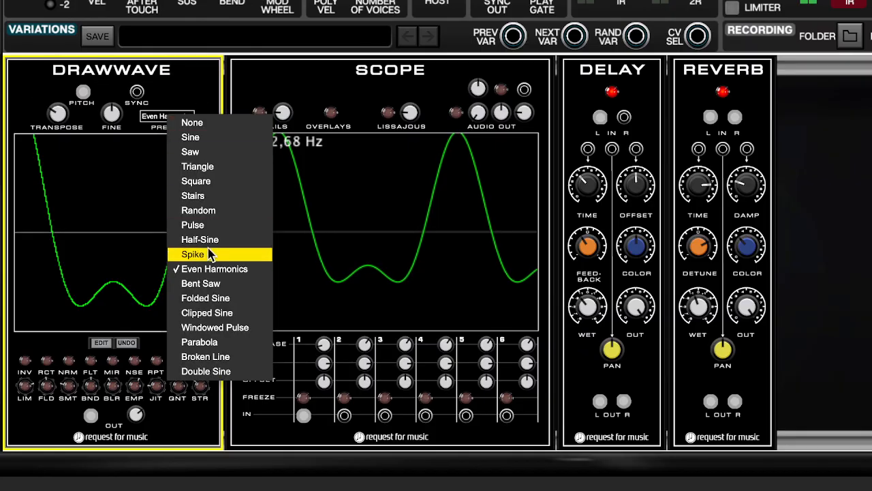
click(208, 282)
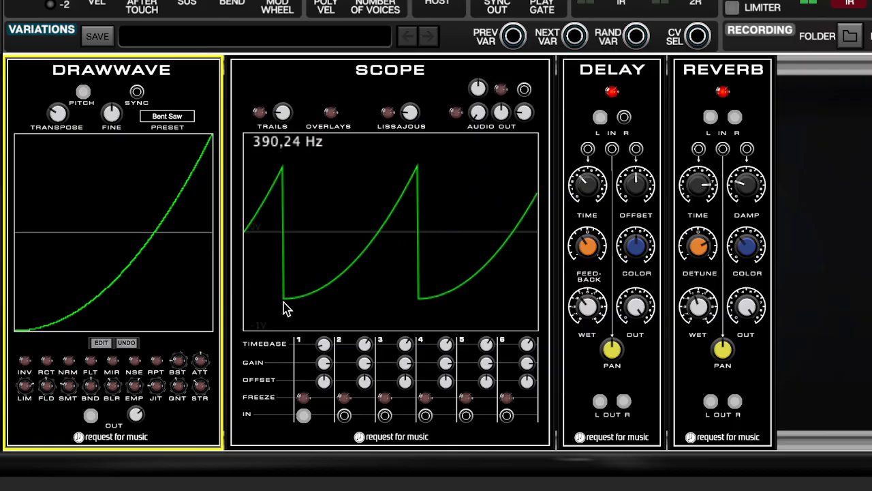
Audition the Folded Sine and Clipped Sine presets in Drawwave.
click(191, 115)
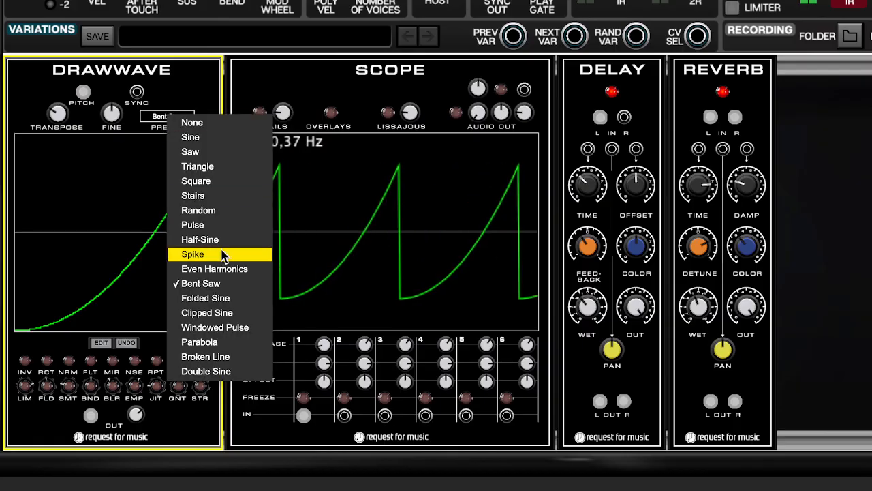
click(221, 297)
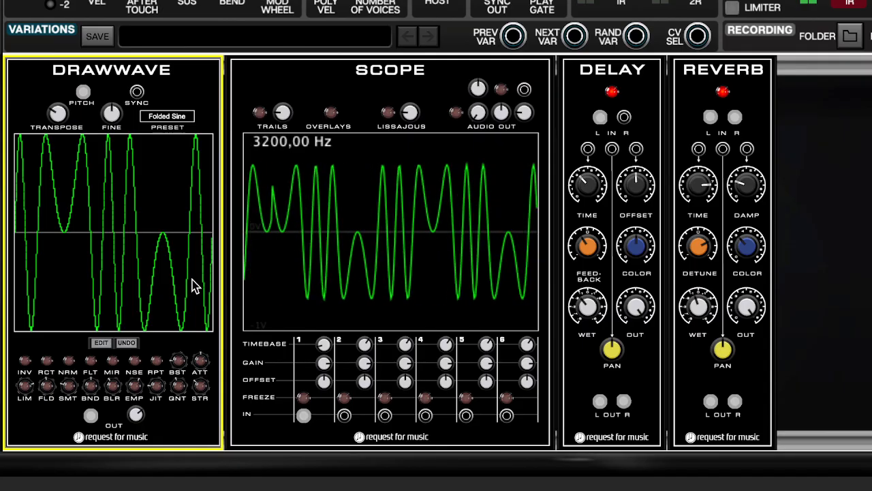
click(167, 116)
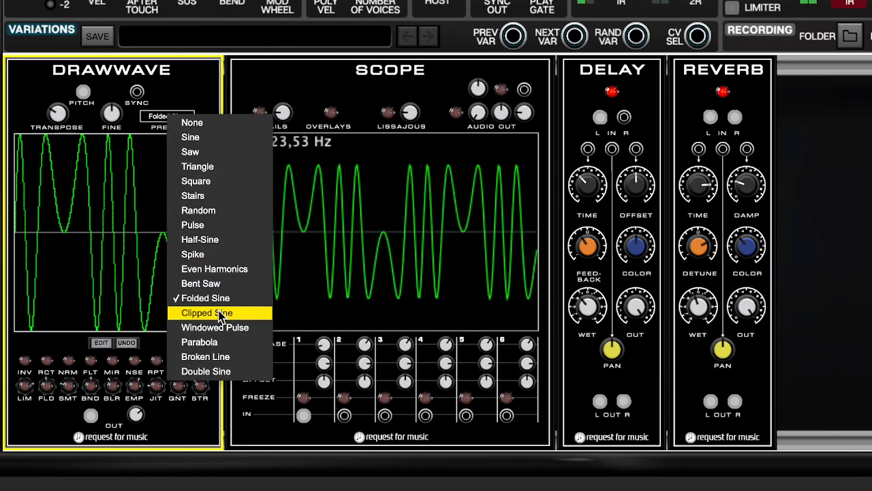
click(217, 312)
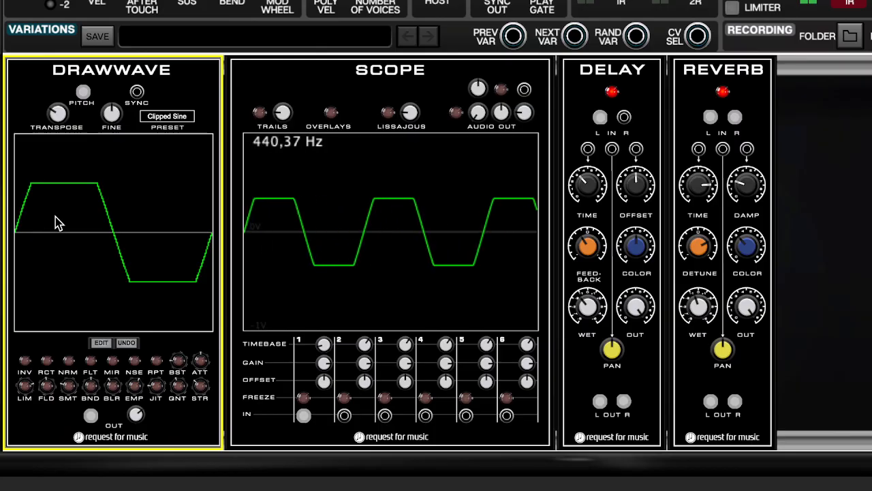
Audition the Windowed Pulse and Parabola presets in Drawwave.
click(168, 121)
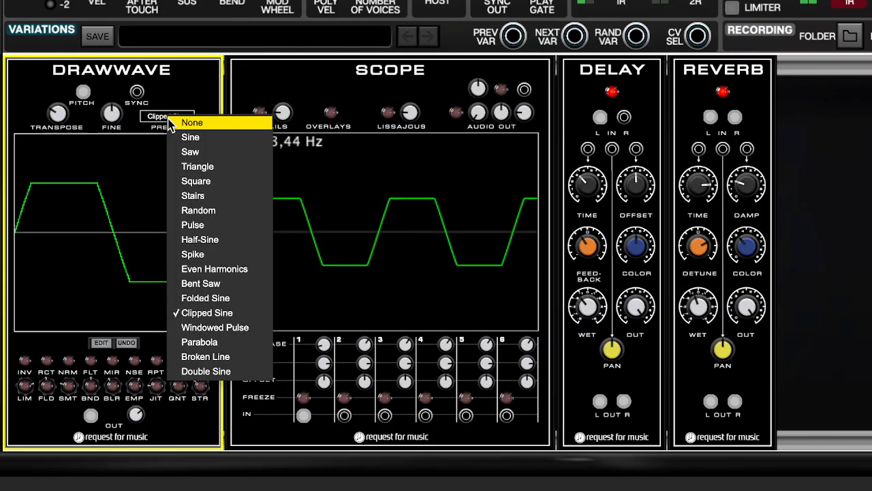
click(220, 329)
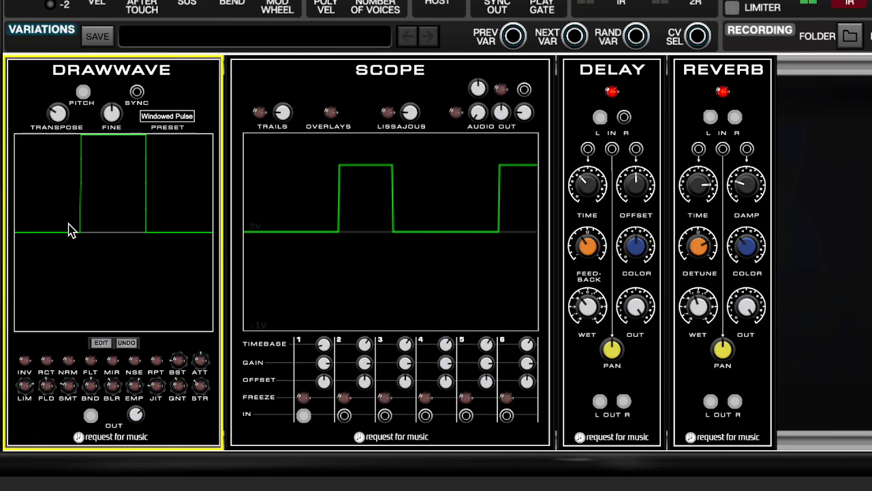
click(150, 117)
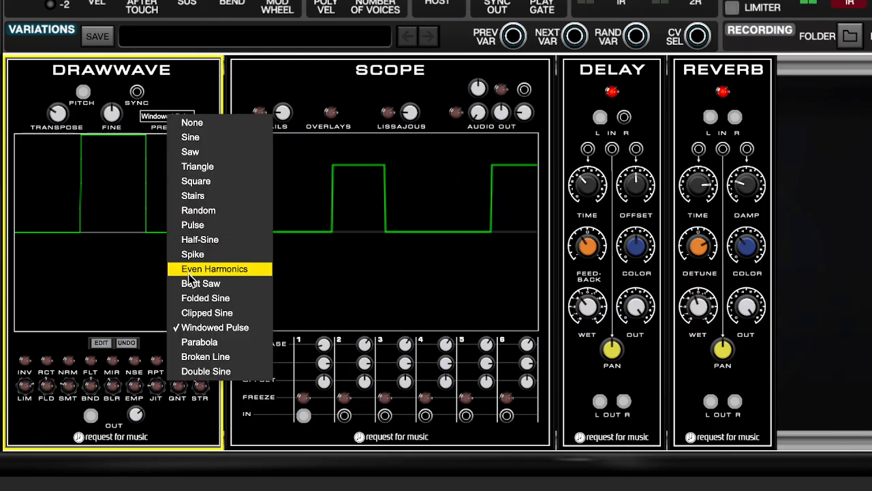
click(202, 342)
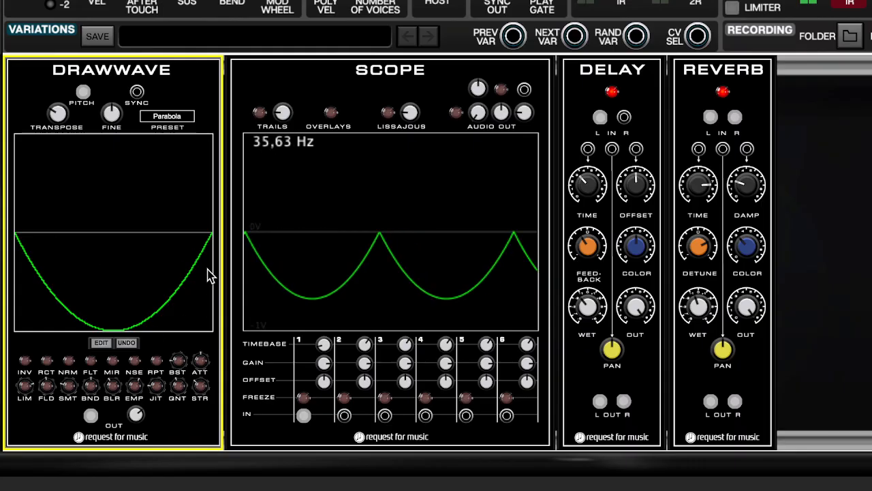
Audition the Broken Line and Double Sine presets in Drawwave.
click(167, 116)
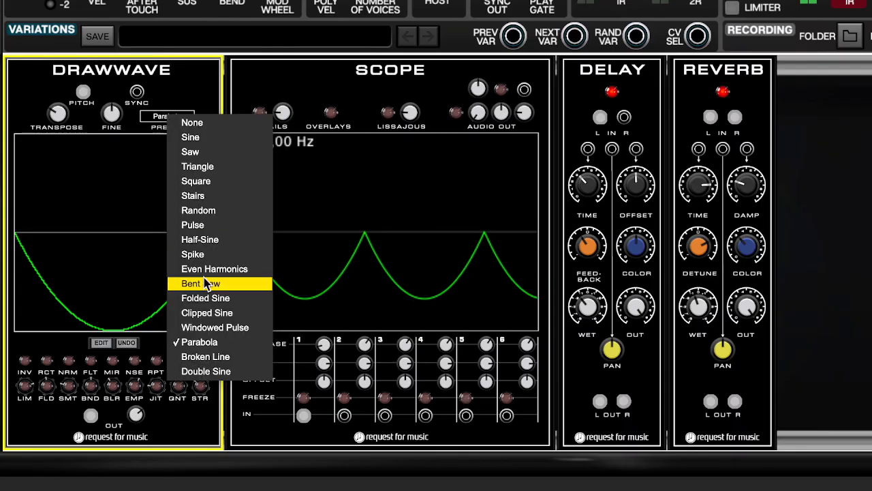
click(231, 357)
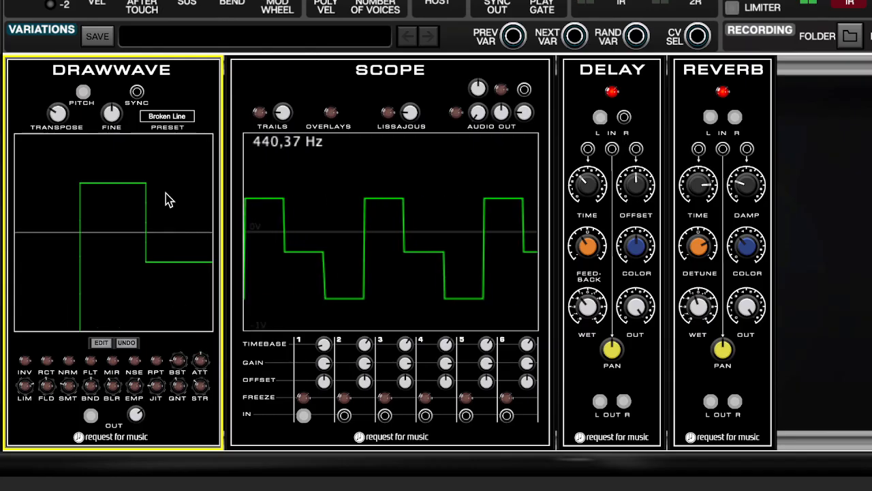
click(191, 118)
click(235, 371)
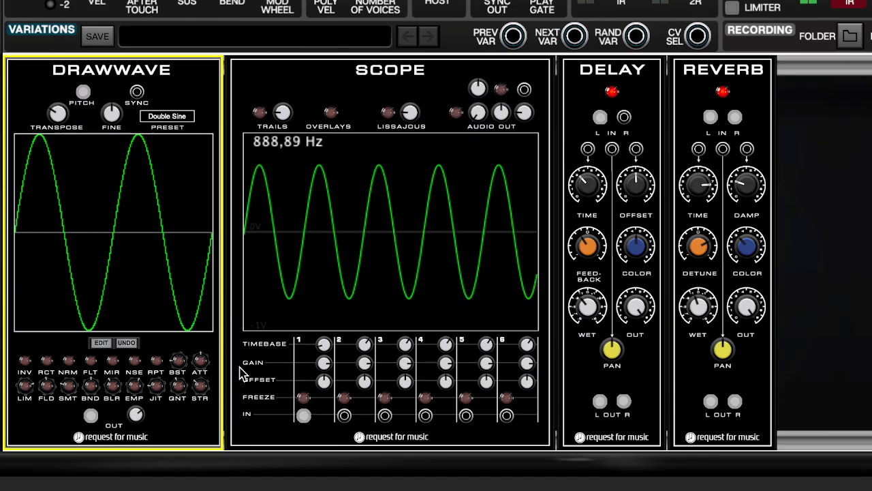
Load the Sine preset in Drawwave and redraw parts of its positive and negative halves into a custom waveform.
click(180, 117)
click(194, 138)
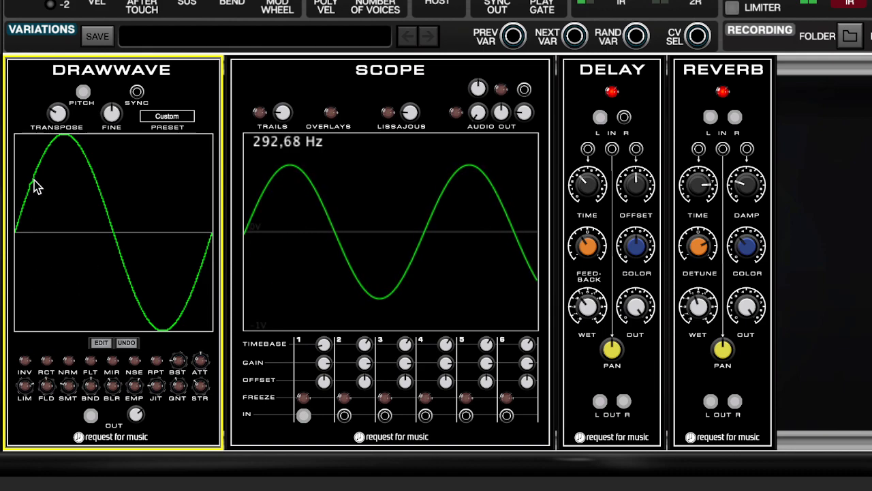
mouse_move(42, 194)
mouse_down()
mouse_move(51, 201)
mouse_move(84, 166)
mouse_up()
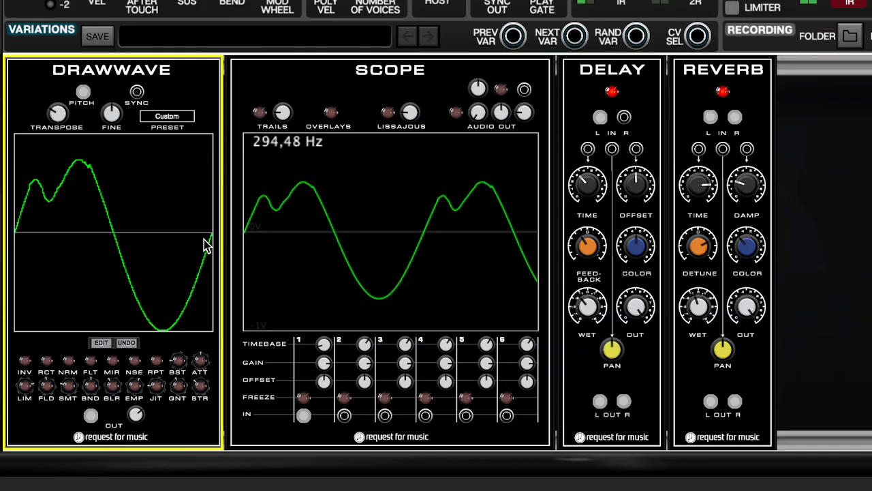
mouse_move(207, 245)
mouse_down()
mouse_move(195, 269)
mouse_move(180, 257)
mouse_move(168, 273)
mouse_up()
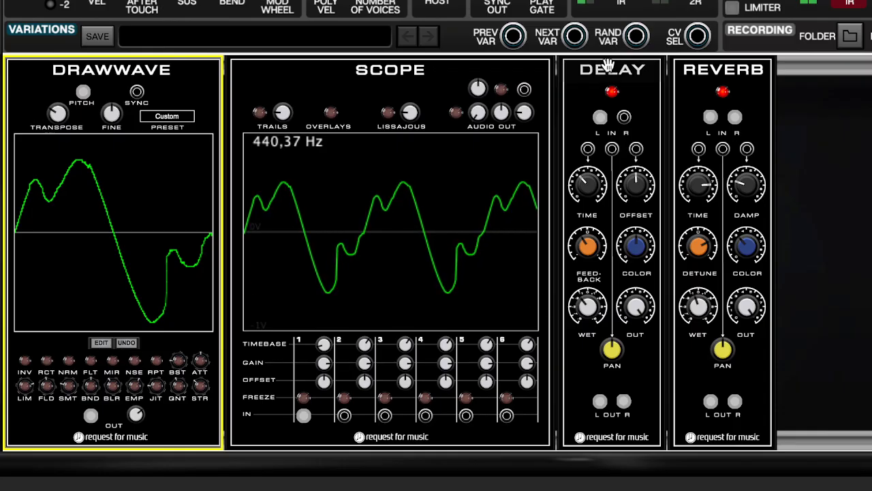
Add an ADSR module and a VCA module side by side between Scope and Delay.
drag(755, 2, 757, 99)
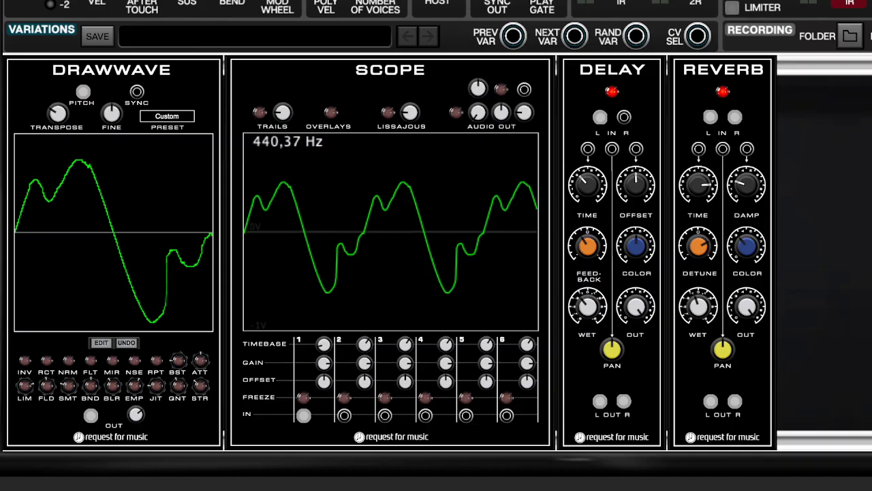
drag(623, 116, 593, 68)
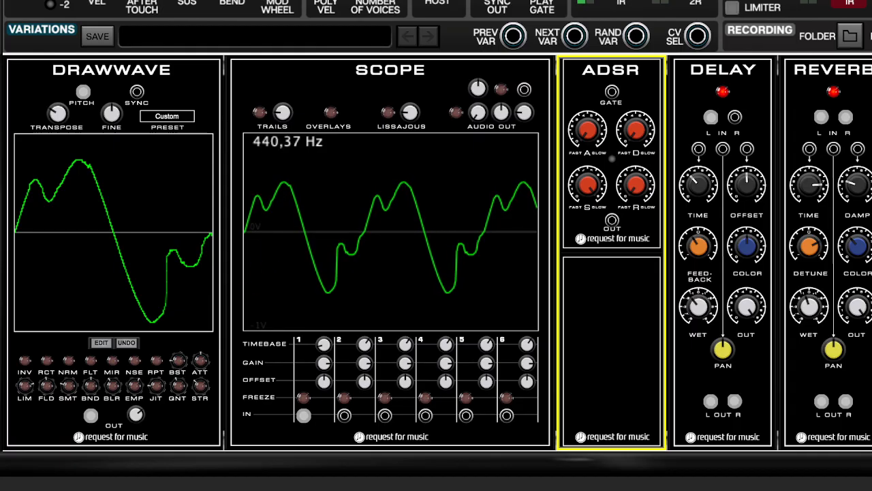
drag(786, 96, 707, 62)
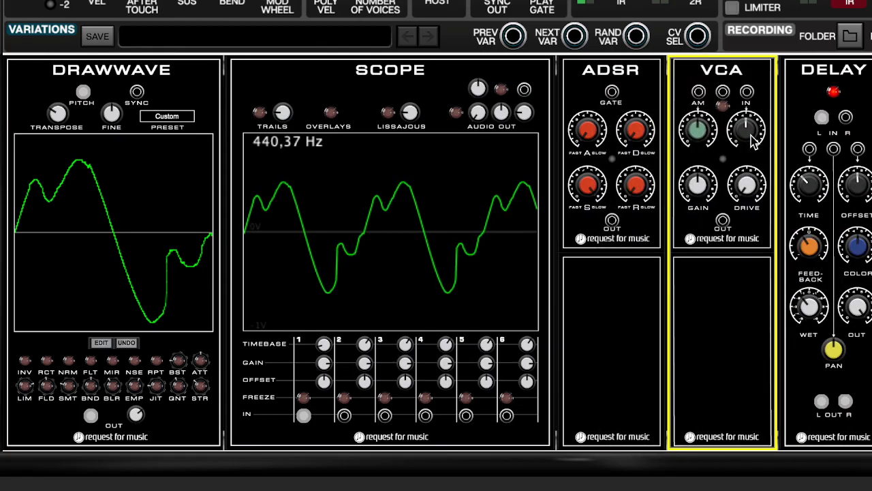
Patch the ADSR gate from the main panel and route Drawwave through the envelope-controlled VCA, its switch turned on, into Delay's left input.
drag(612, 93, 228, 0)
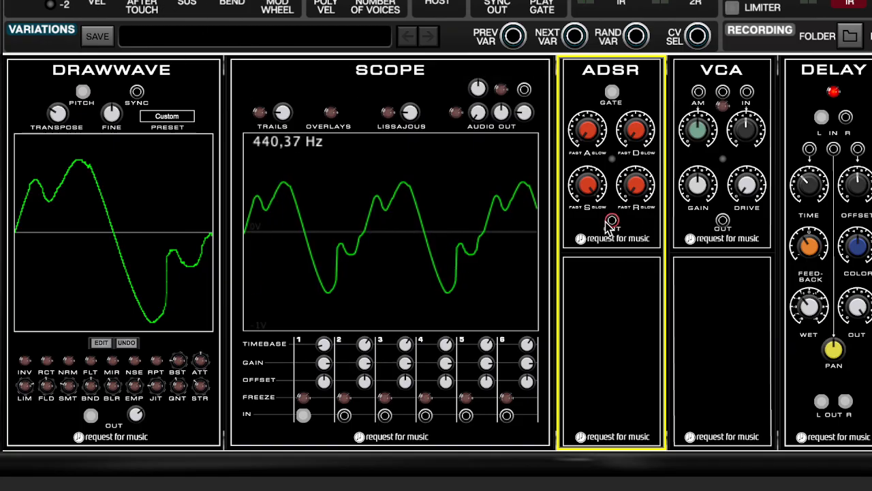
drag(612, 222, 94, 416)
click(724, 107)
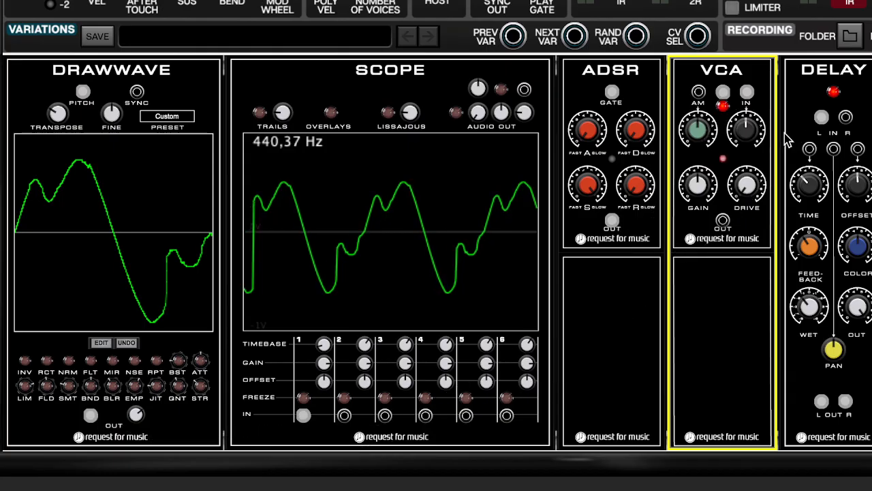
drag(822, 117, 722, 220)
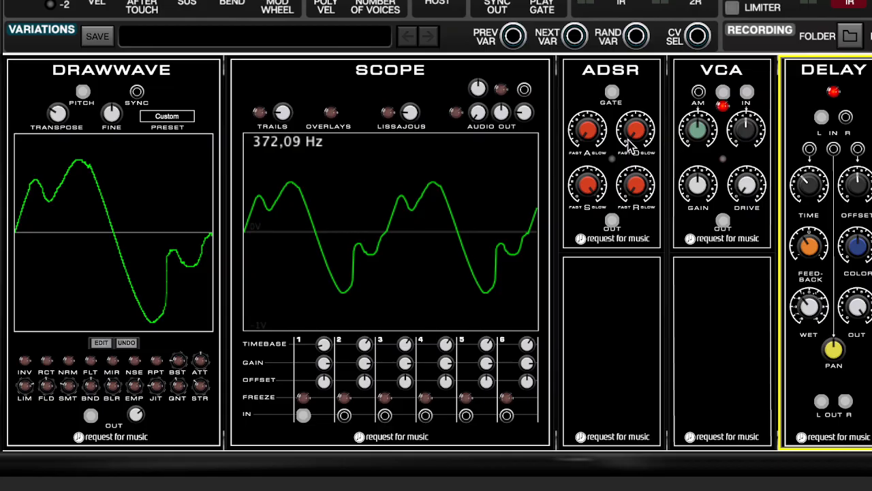
Shape the ADSR envelope with decay near mid-range, a low sustain and a moderate release.
click(631, 147)
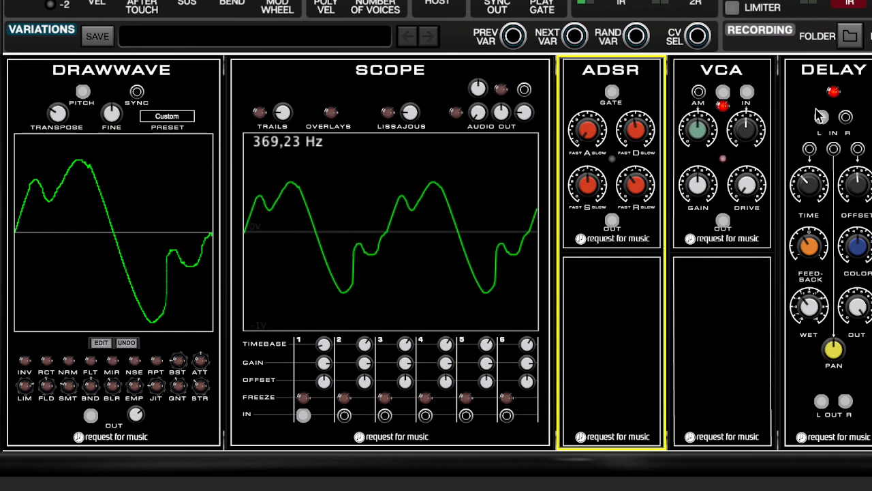
drag(820, 115, 588, 363)
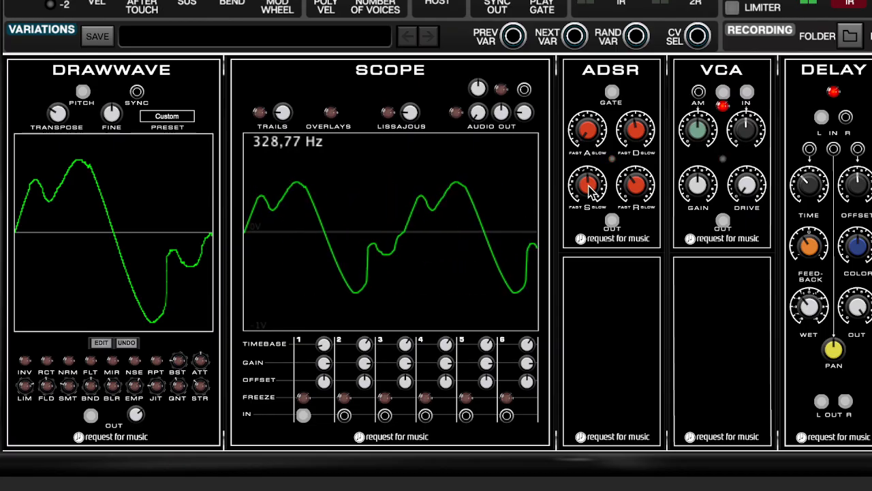
drag(589, 185, 633, 326)
drag(644, 124, 645, 186)
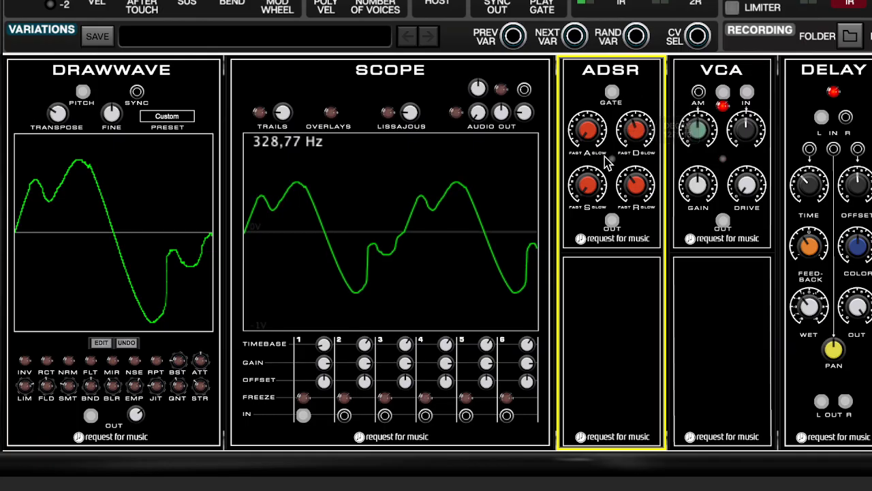
drag(640, 175, 641, 189)
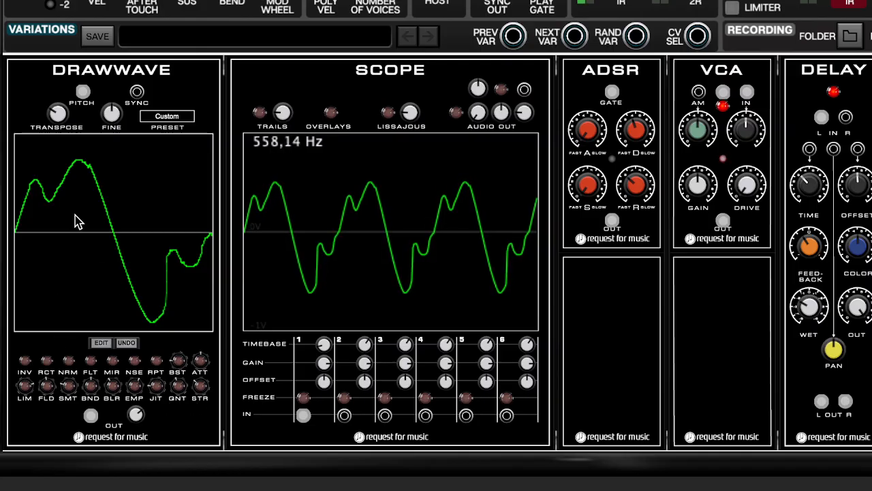
Enable edit mode in Drawwave and set the selection over the large positive hump, from just past the first dip to the zero crossing.
click(102, 344)
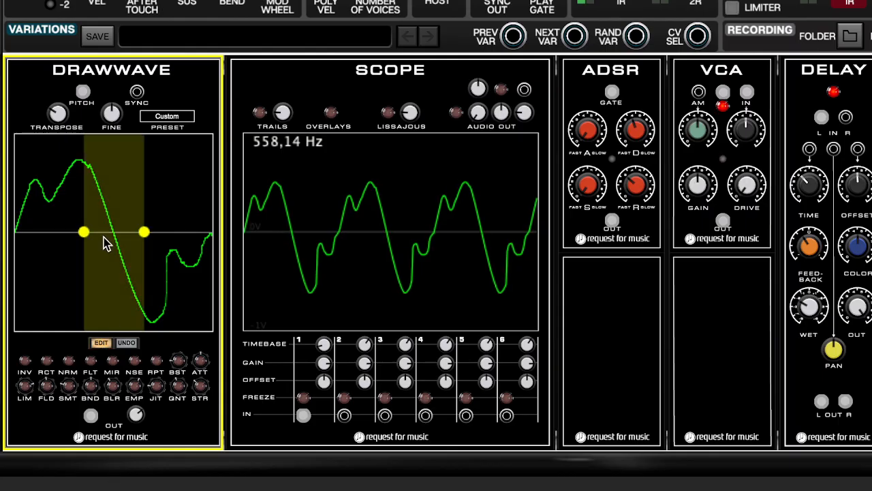
mouse_move(85, 234)
mouse_down()
mouse_move(58, 234)
mouse_move(92, 235)
mouse_move(71, 234)
mouse_up()
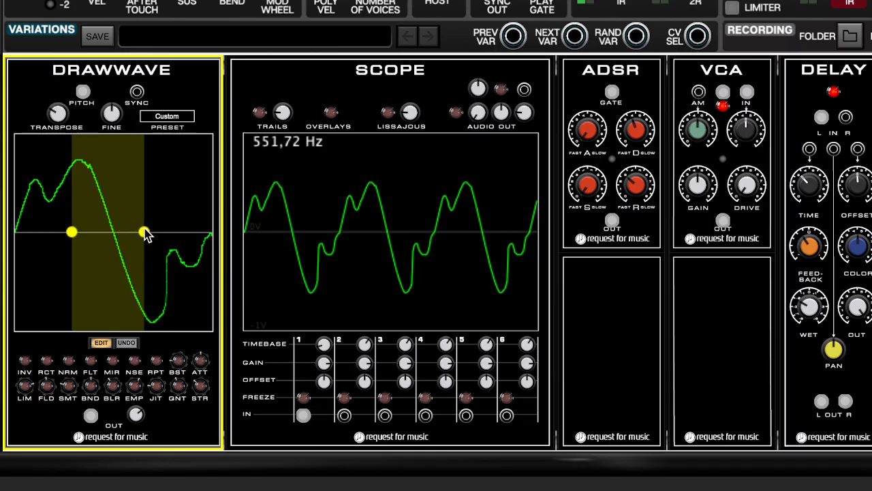
mouse_move(144, 234)
mouse_down()
mouse_move(181, 234)
mouse_move(135, 236)
mouse_up()
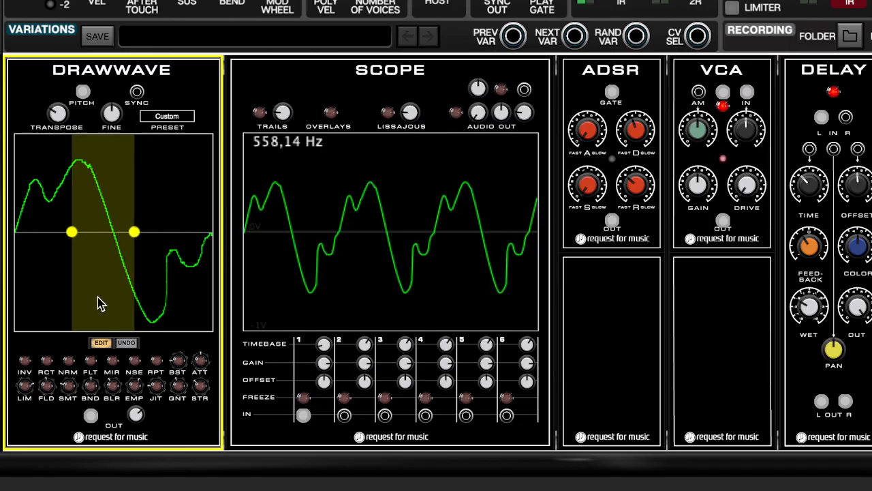
mouse_move(99, 303)
mouse_down()
mouse_move(64, 306)
mouse_move(167, 305)
mouse_move(55, 306)
mouse_move(103, 306)
mouse_move(87, 306)
mouse_up()
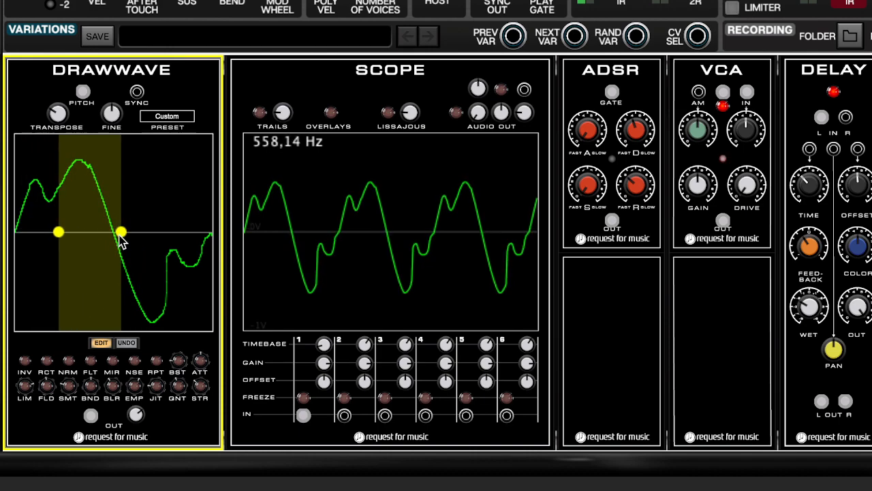
drag(120, 239, 111, 236)
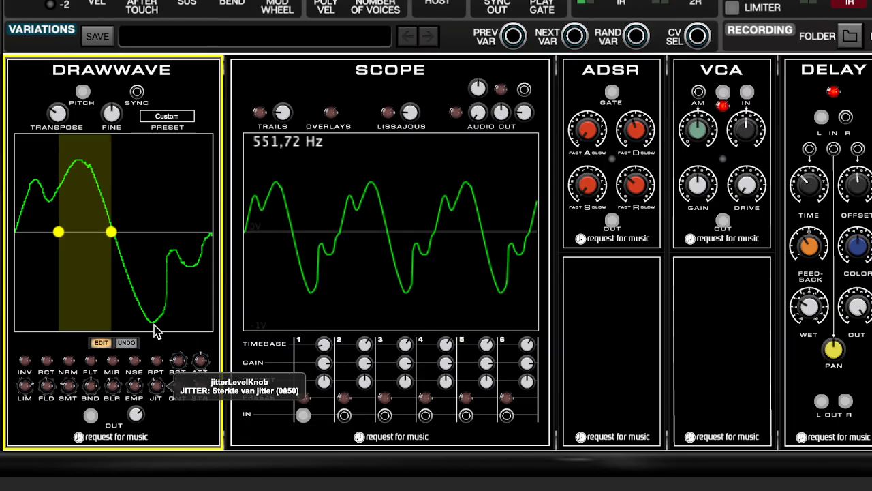
Apply jitter to the selected section of the Drawwave waveform and lengthen the ADSR decay.
click(156, 387)
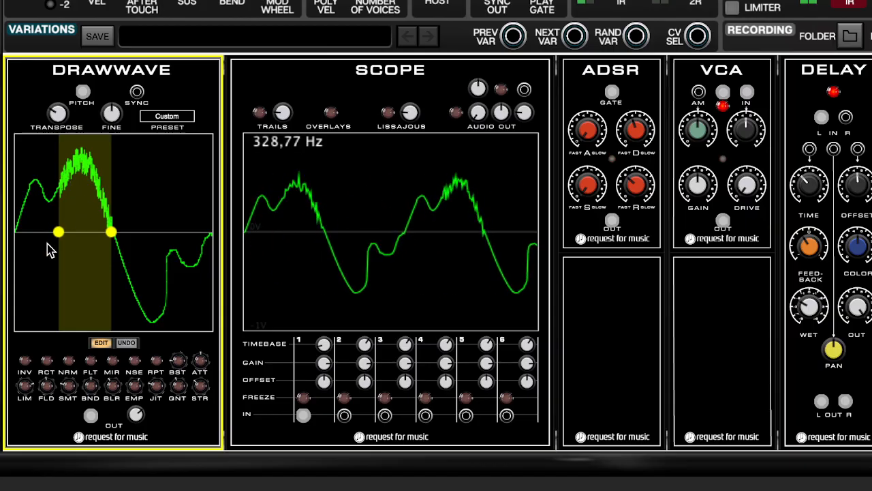
click(644, 133)
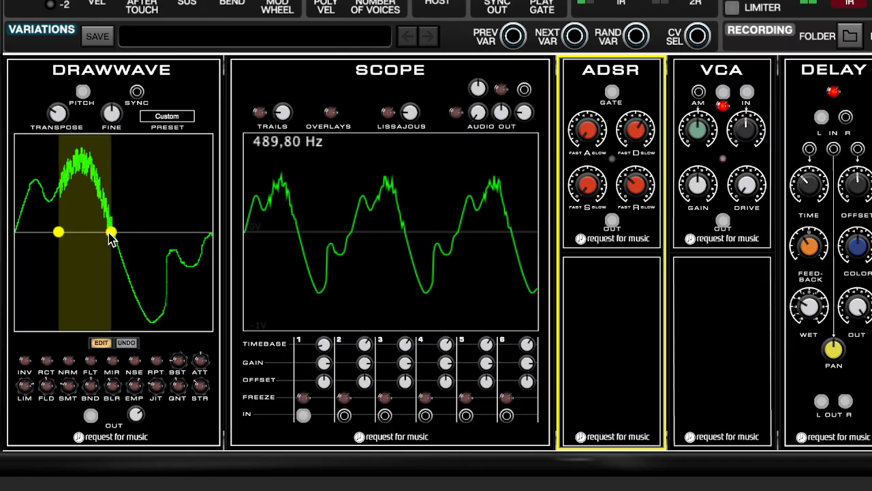
Extend the Drawwave selection across the whole waveform and smooth it.
drag(112, 234, 215, 238)
drag(61, 233, 9, 247)
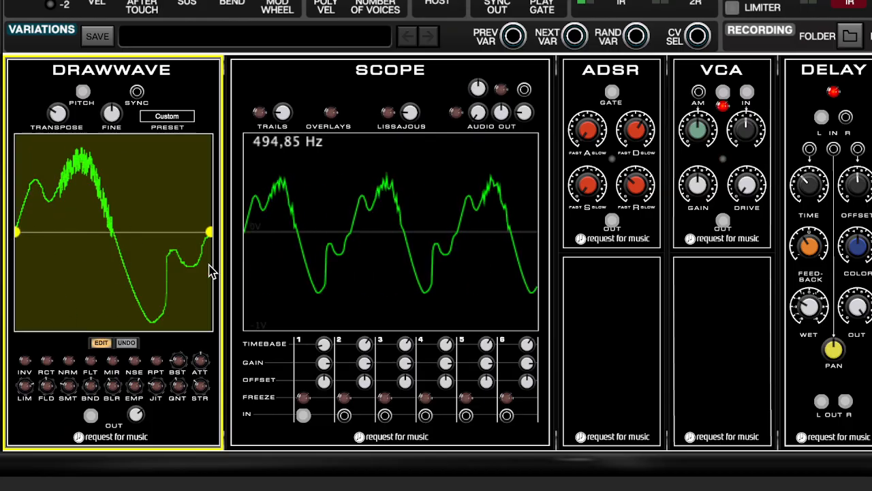
click(68, 387)
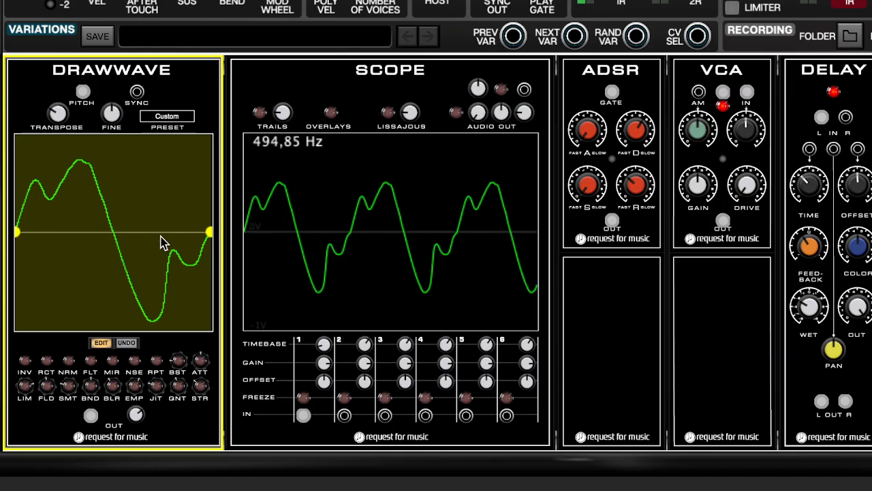
Select the waveform from its start to the central zero crossing and attenuate that section twice.
drag(207, 234, 115, 235)
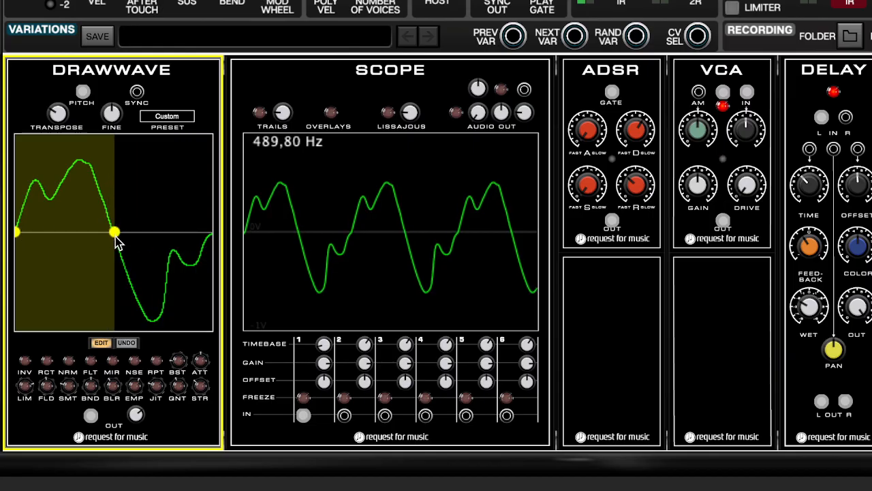
click(201, 361)
click(200, 360)
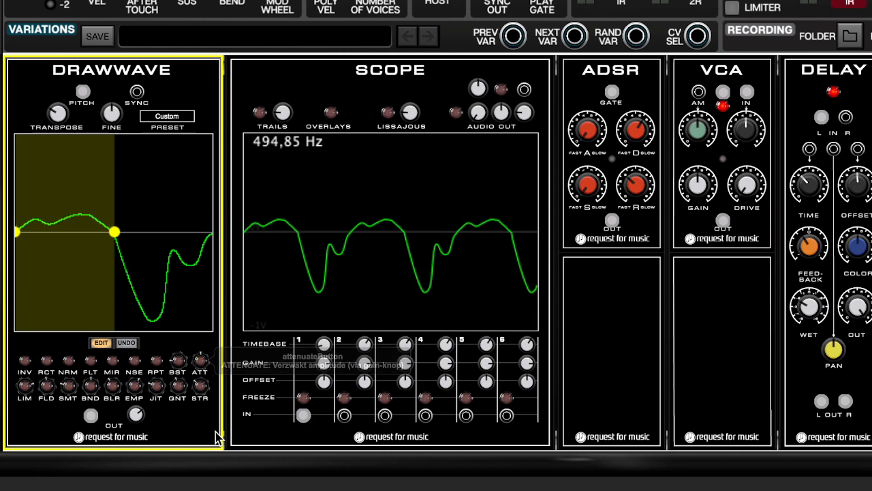
Narrow the selection to the section from the larger positive hump's peak to just past the zero crossing and boost it repeatedly.
drag(58, 292, 109, 296)
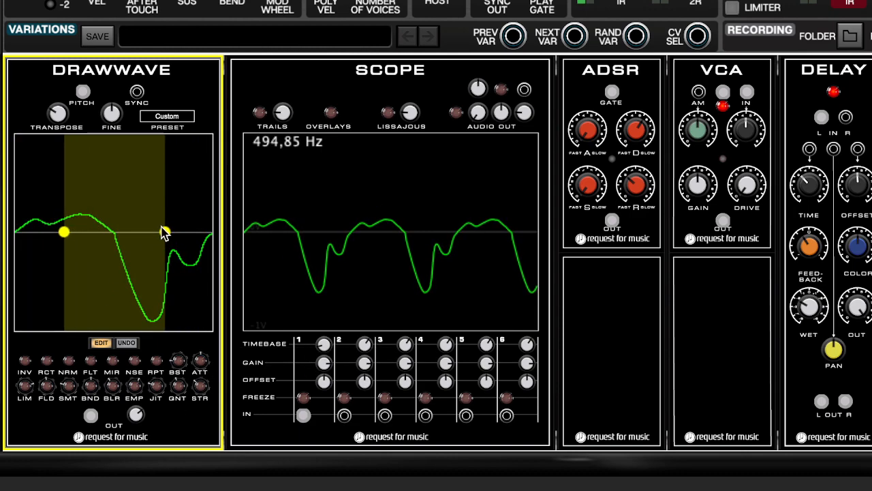
drag(164, 233, 119, 243)
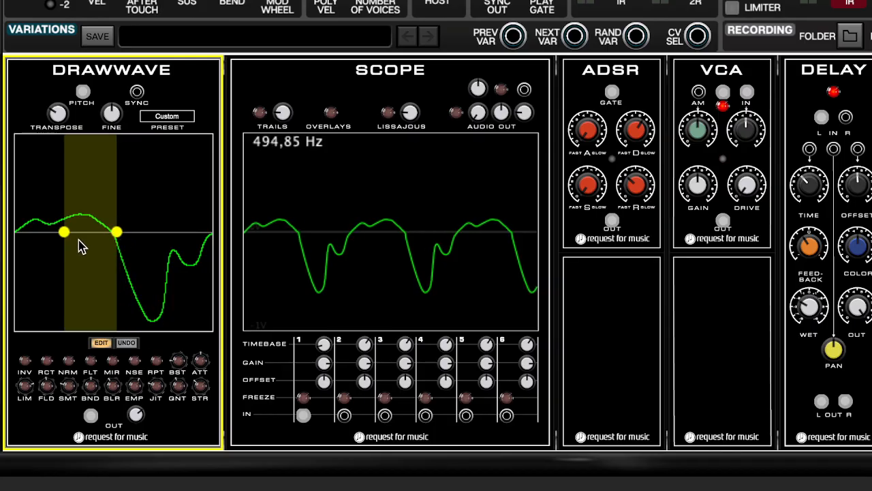
drag(65, 234, 82, 234)
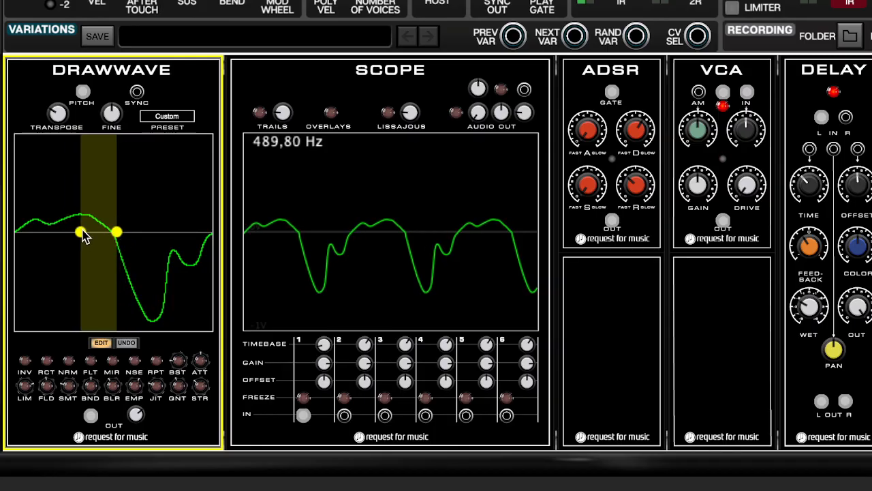
click(180, 362)
click(182, 362)
click(179, 361)
click(180, 361)
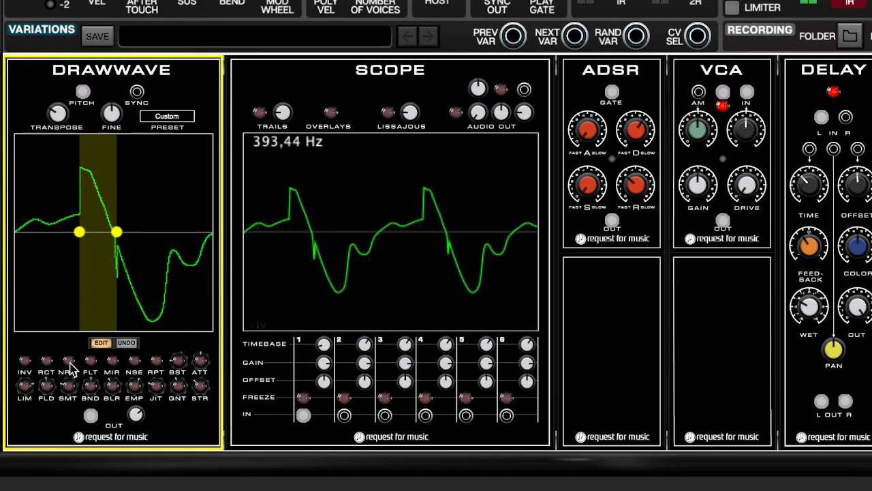
Extend the selection over the whole waveform, then normalize and rectify it.
drag(79, 229, 15, 232)
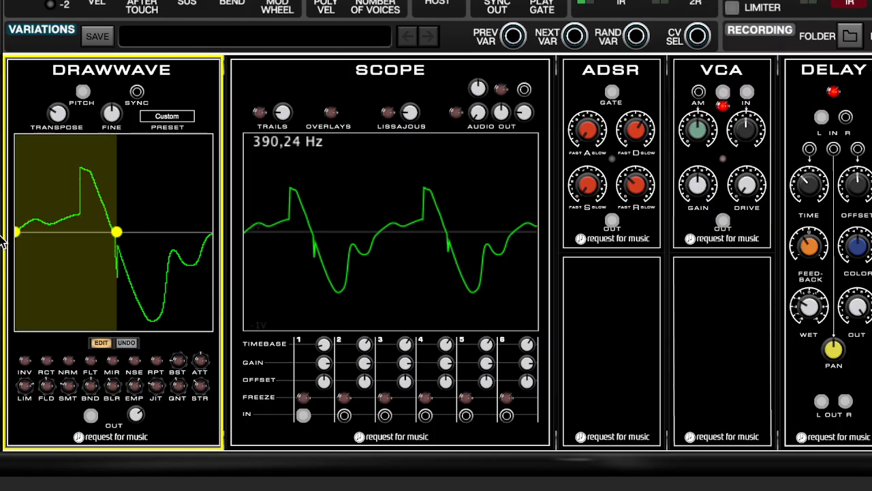
drag(113, 235, 209, 232)
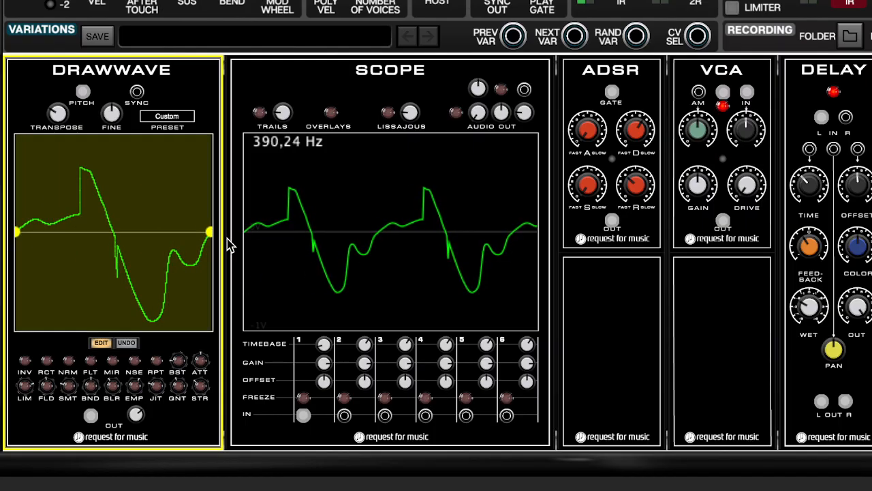
click(75, 361)
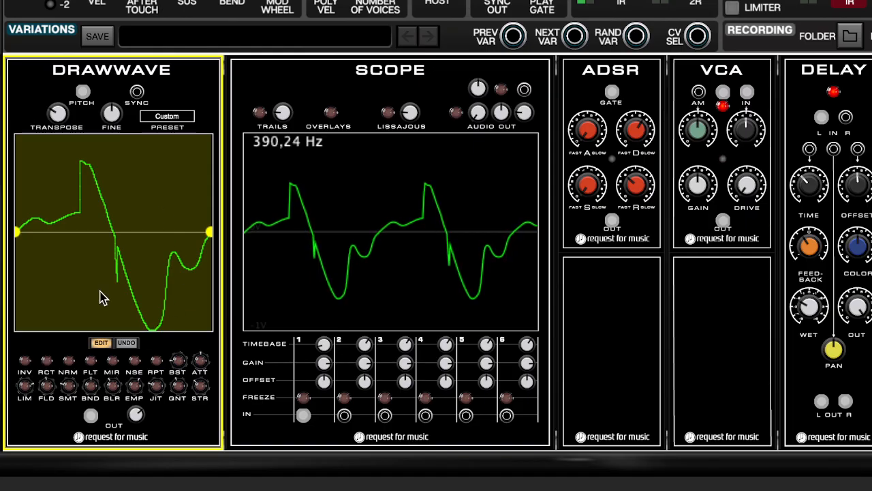
click(48, 361)
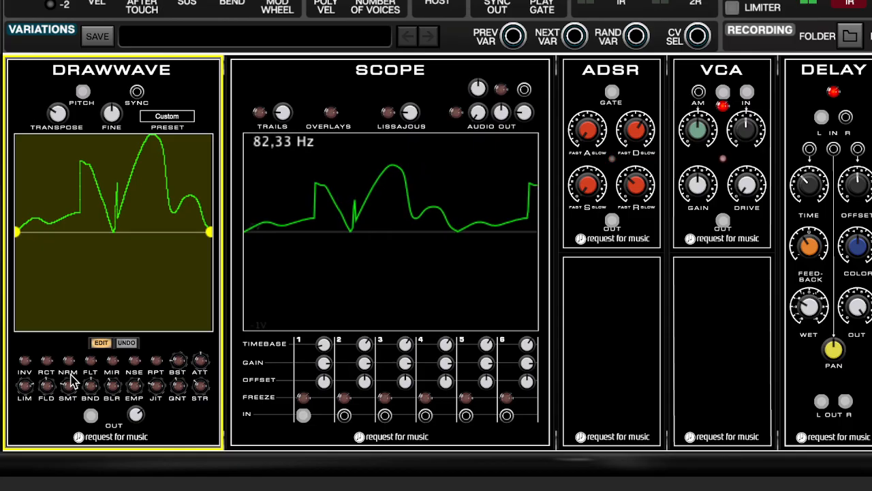
Lower the Delay's wet level slightly.
click(871, 307)
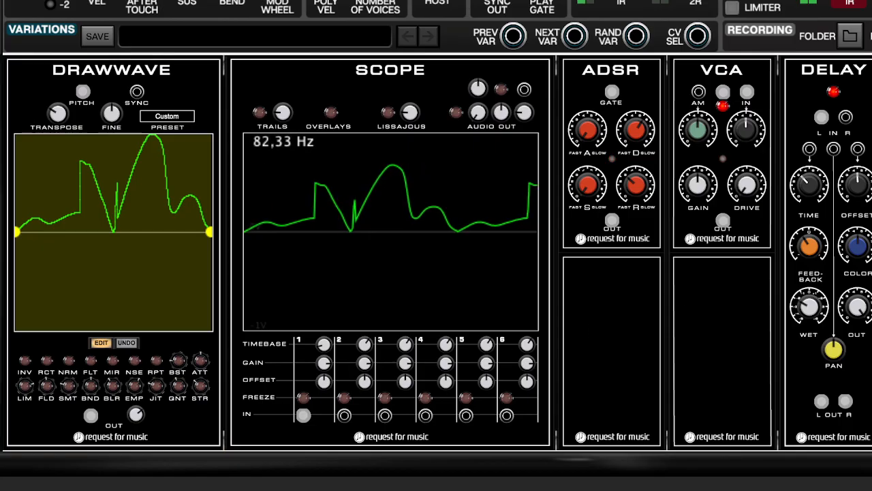
drag(812, 312, 813, 321)
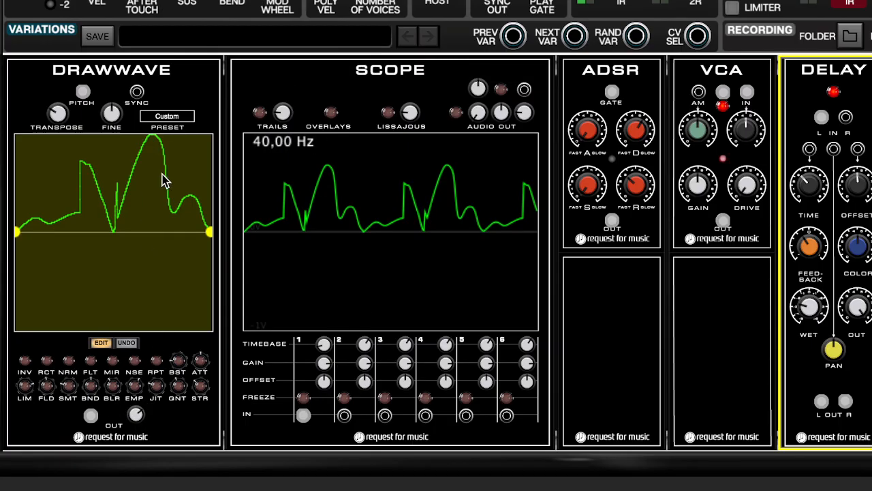
Leave Drawwave's edit mode, load the Sine preset and enable edit mode again with the whole waveform selected.
click(180, 117)
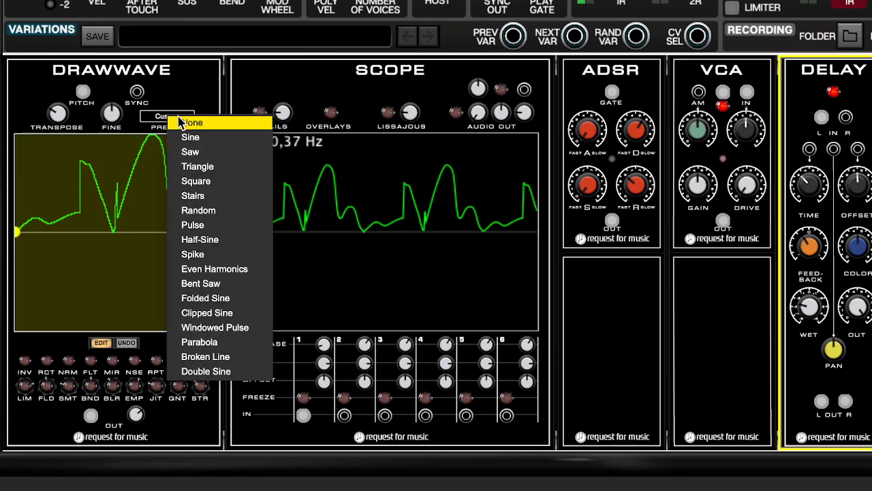
click(154, 141)
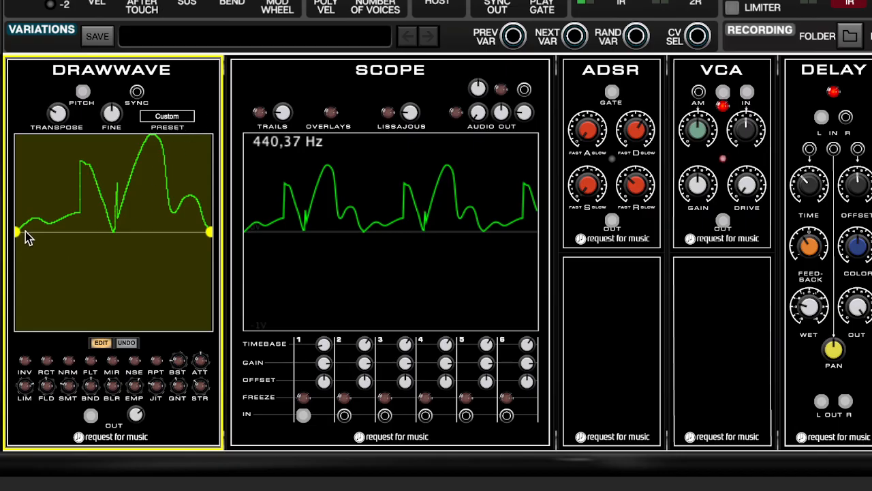
click(101, 343)
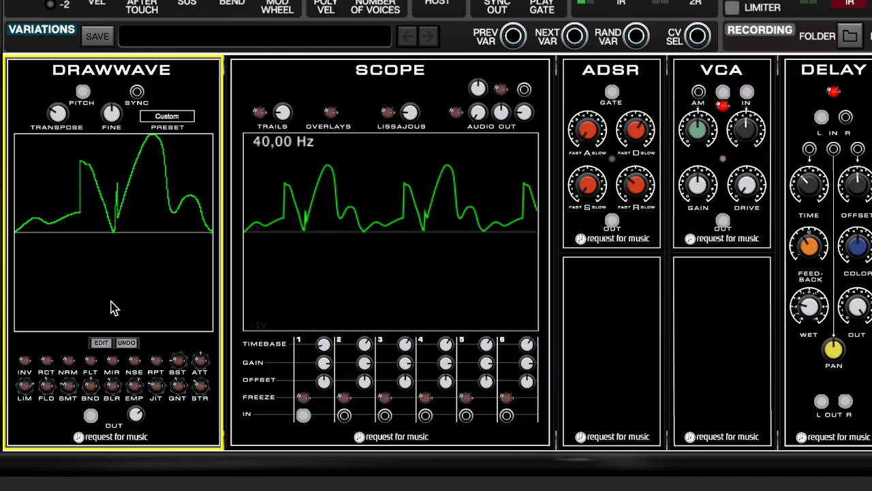
click(167, 123)
click(180, 138)
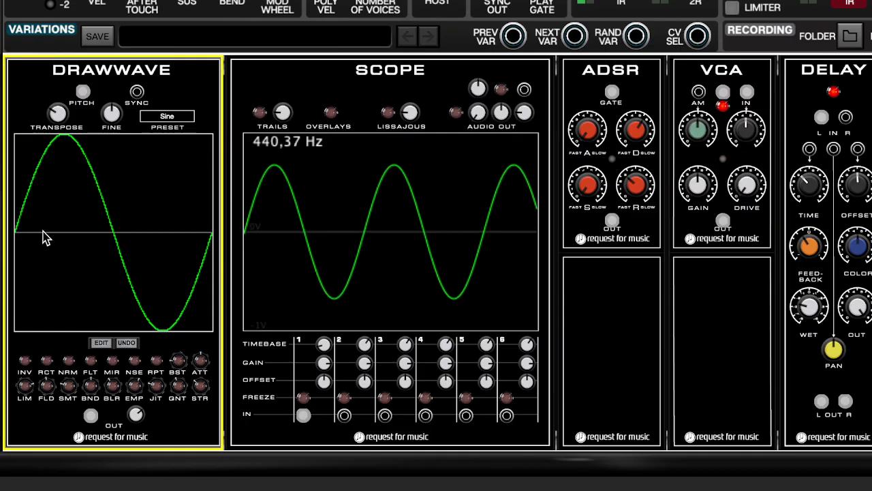
click(101, 342)
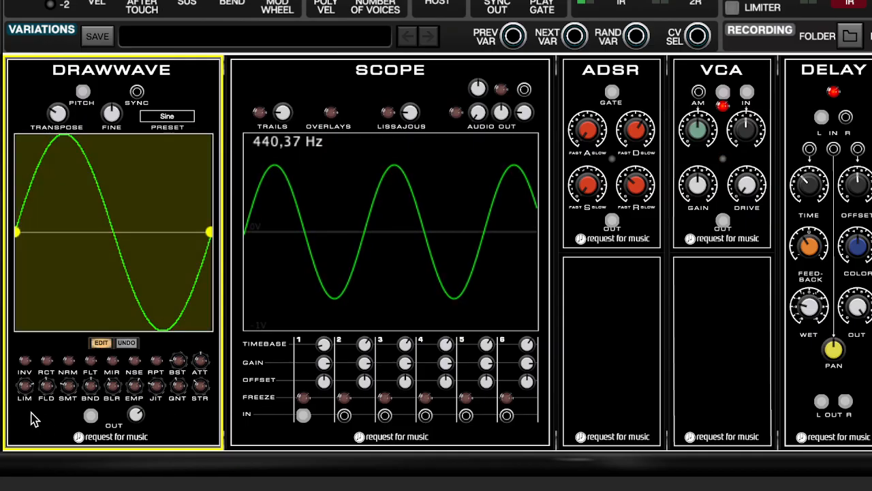
Try inverting the whole sine twice and rectifying it, and reload the Sine preset.
click(23, 365)
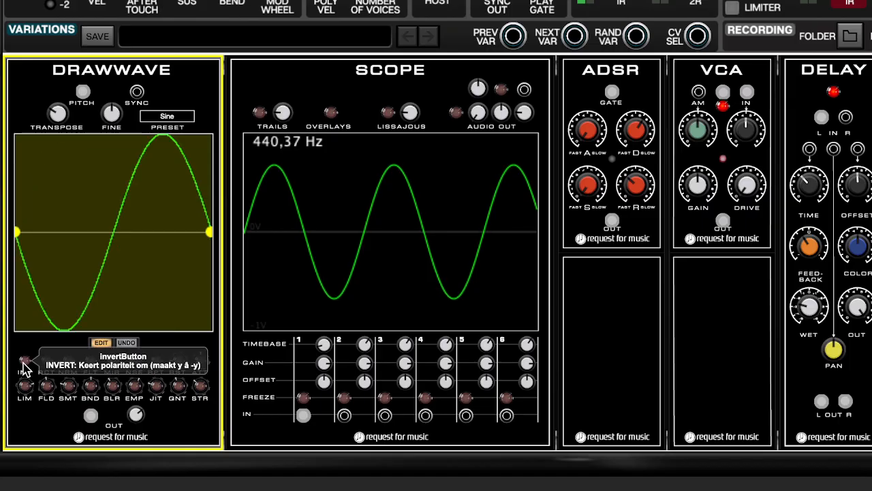
click(23, 365)
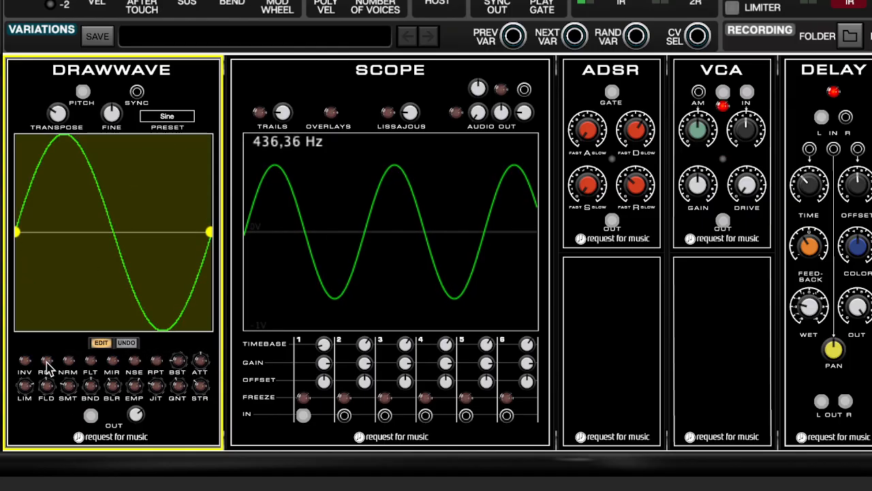
click(47, 363)
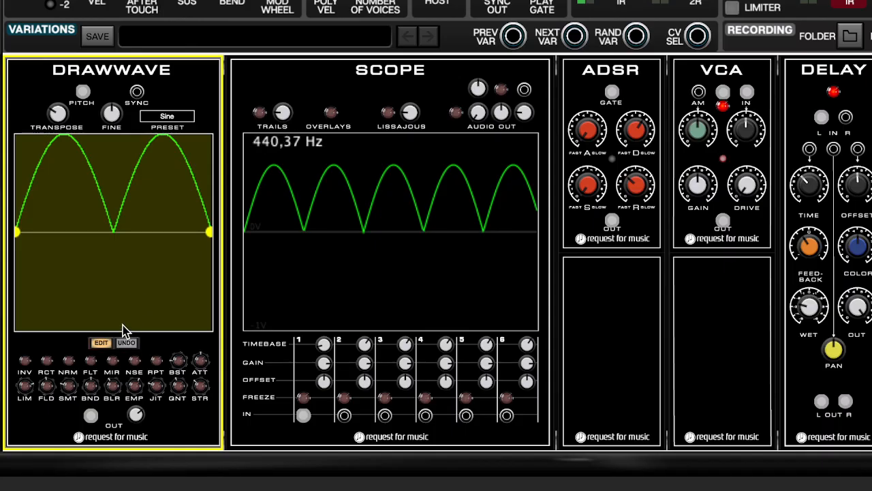
click(173, 122)
click(194, 138)
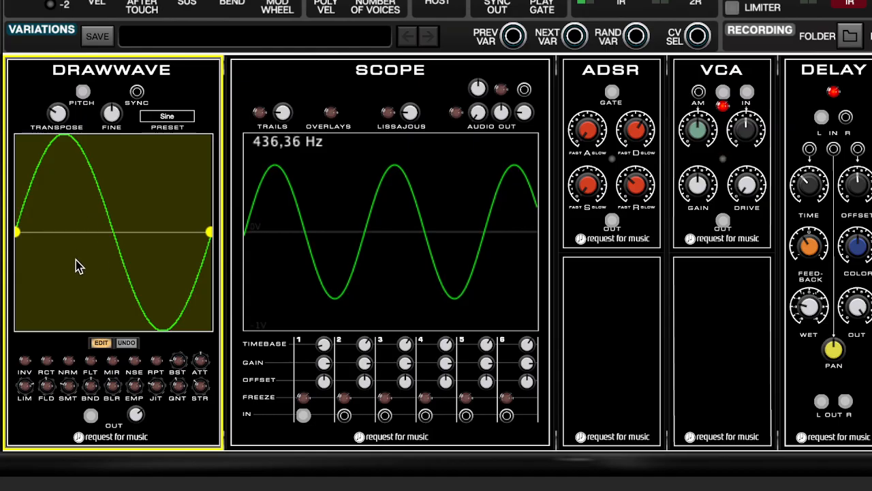
Load the Clipped Sine preset, normalize the whole waveform and flatten it.
click(164, 121)
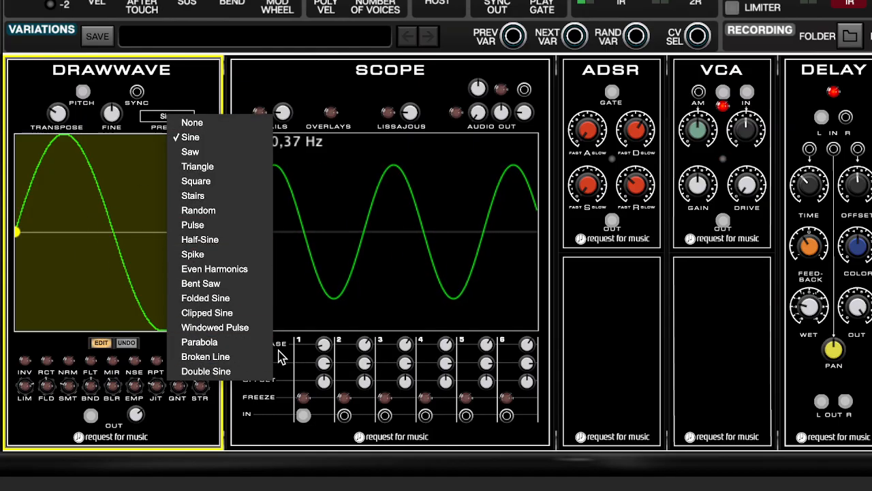
click(236, 312)
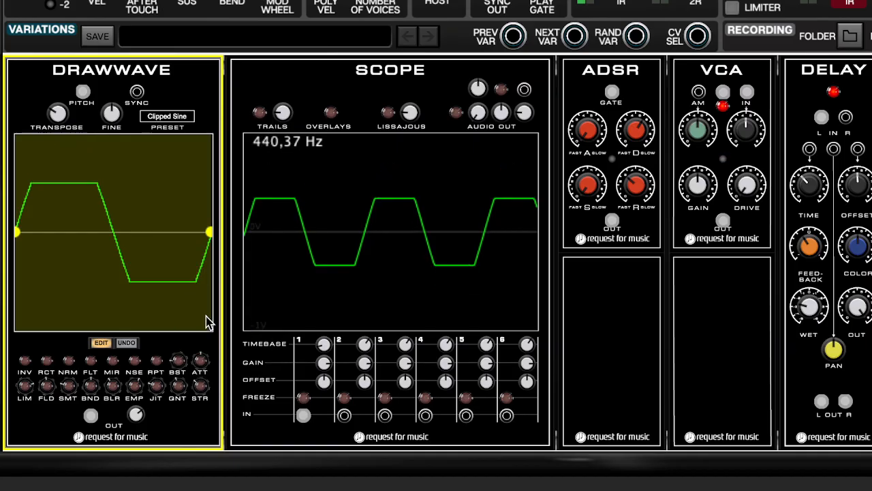
click(69, 362)
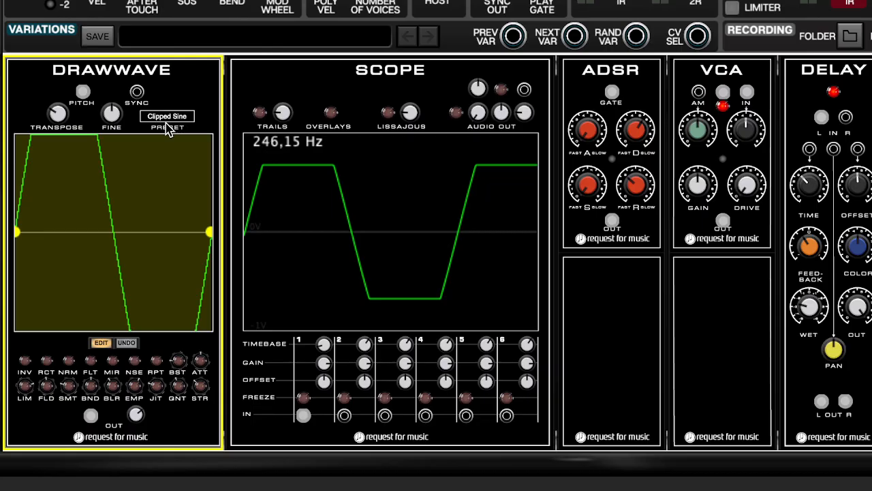
click(91, 370)
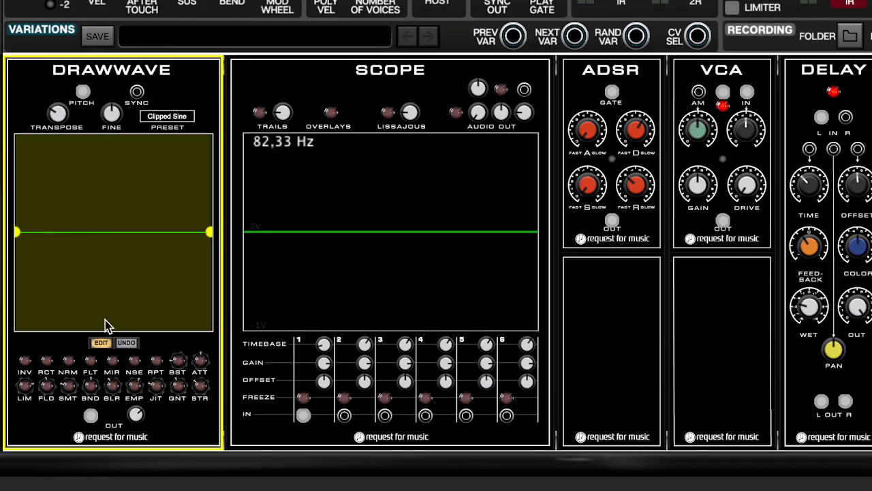
Load the Sine preset, then mirror and invert the whole waveform.
click(167, 116)
click(189, 136)
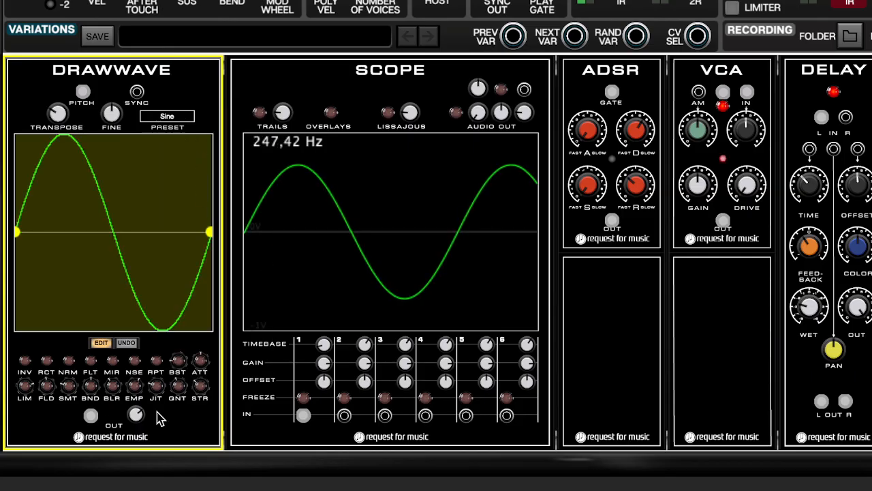
click(112, 361)
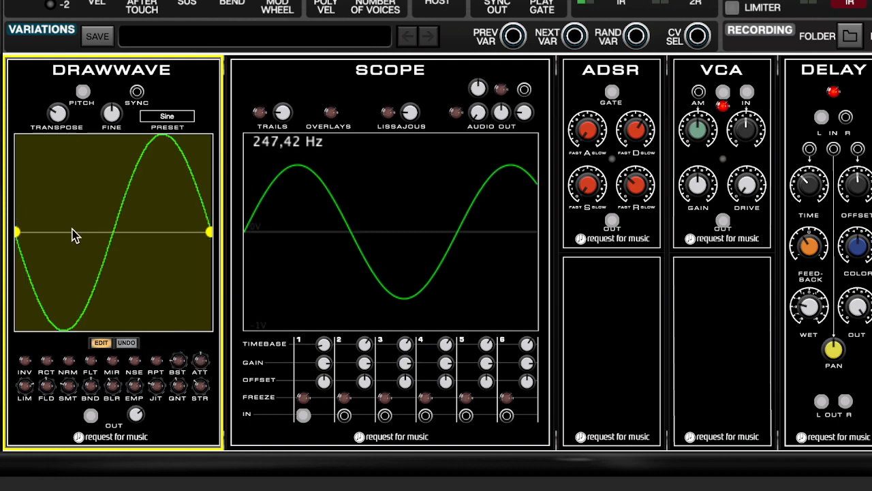
click(25, 360)
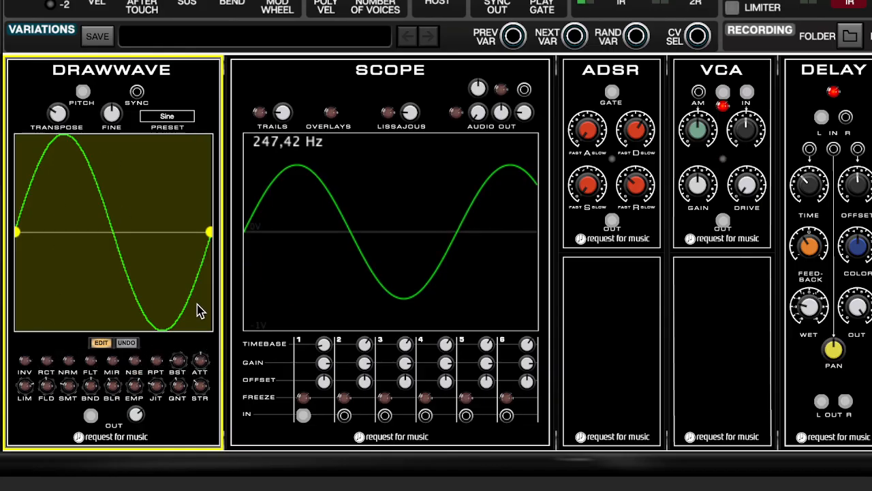
Try the noise function on the whole waveform and reload the Sine preset.
click(133, 362)
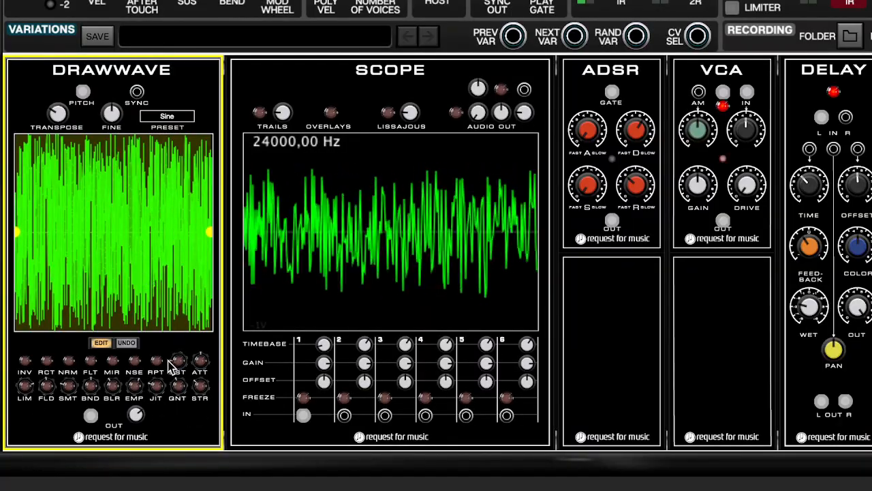
click(169, 118)
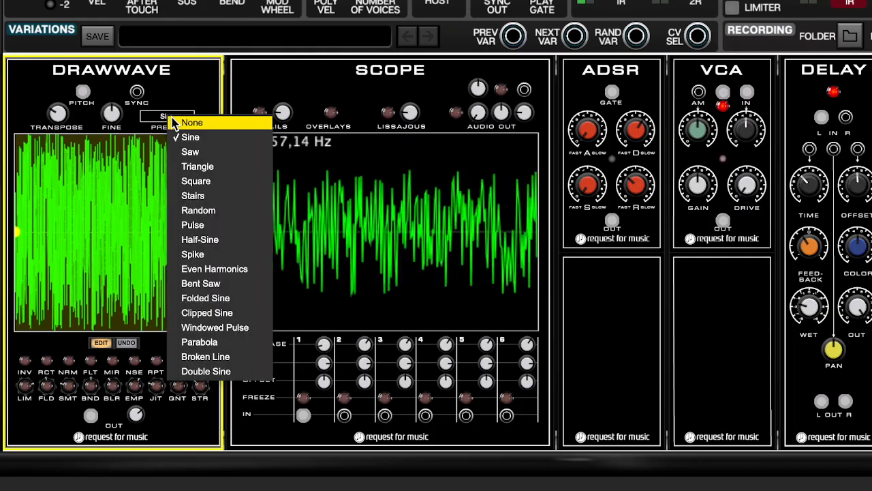
click(190, 138)
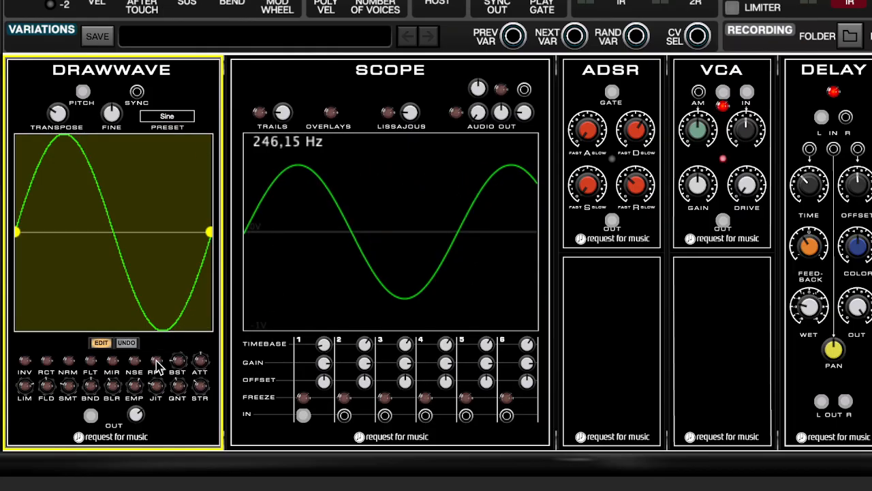
Select the first quarter of the sine, up to its positive peak, and repeat that section.
drag(208, 237, 68, 253)
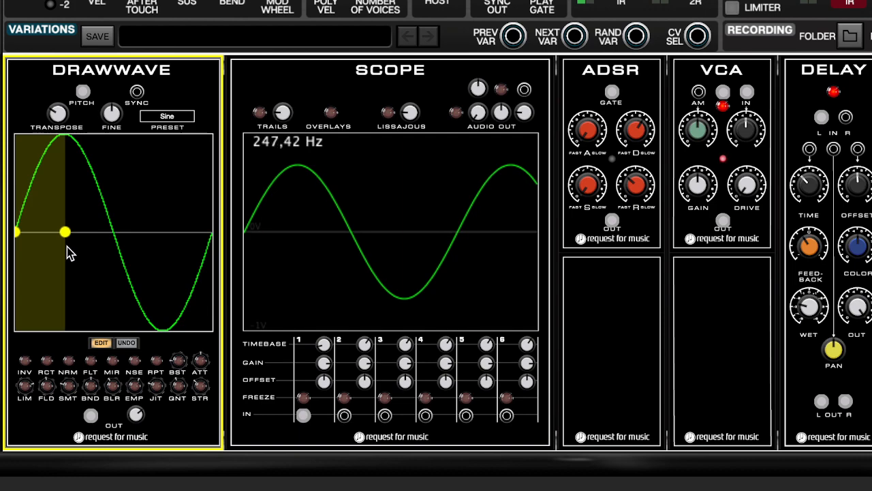
click(157, 362)
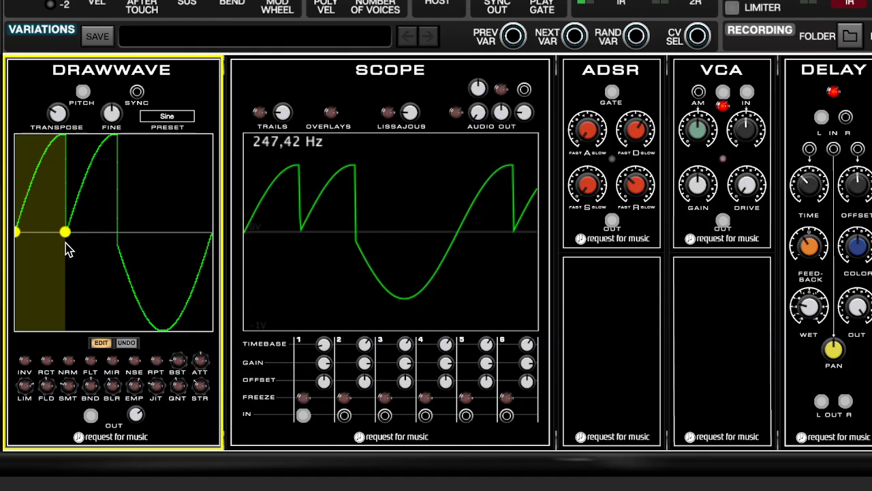
Extend the selection to the first half of the waveform, repeat that section across the cycle, and invert the selected half.
drag(66, 233, 120, 238)
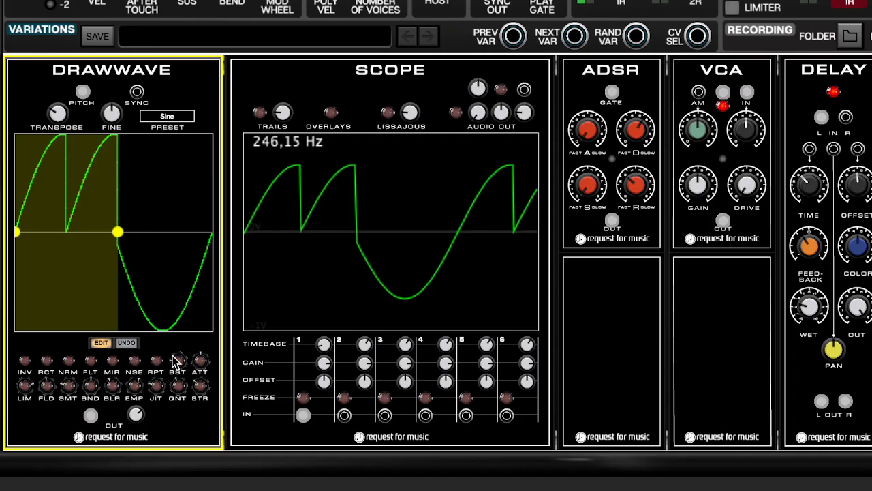
click(158, 368)
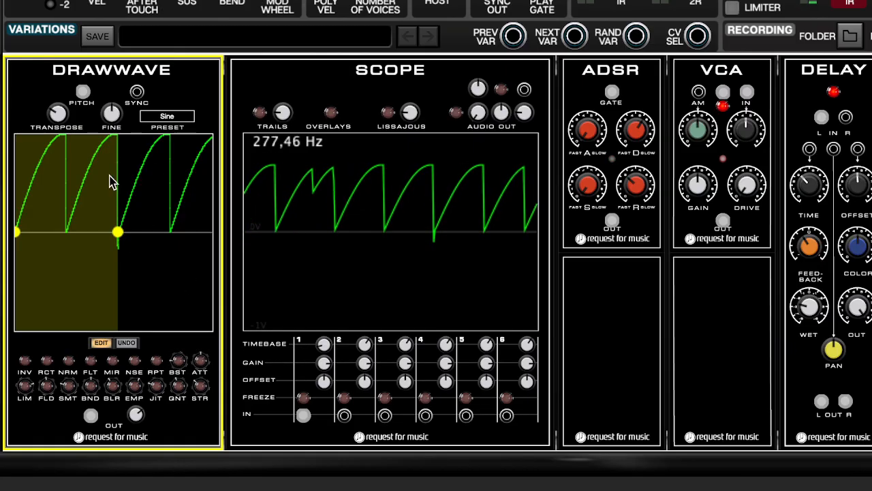
click(25, 360)
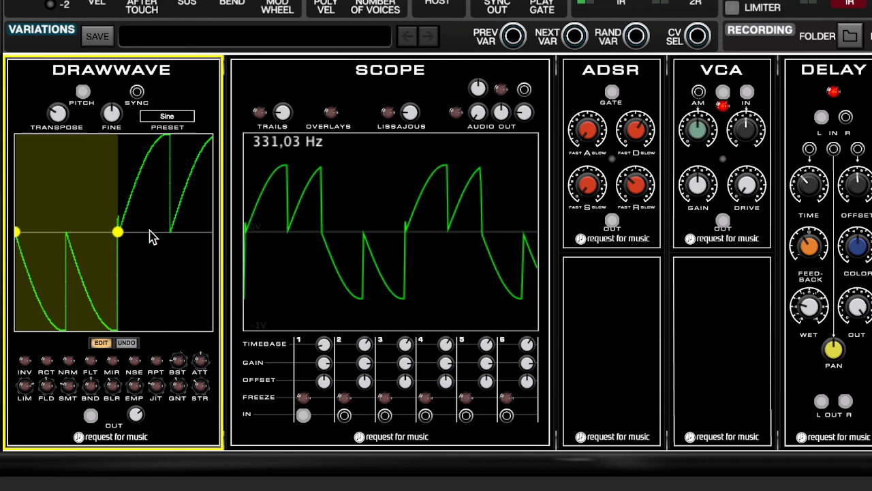
Smooth out the spike in a narrow selection around the waveform's midpoint and extend the selection to the whole waveform.
drag(117, 233, 126, 232)
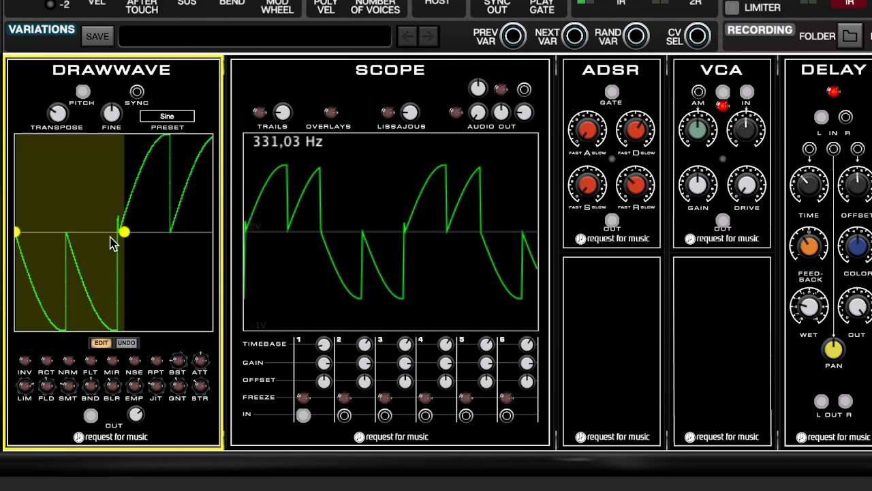
mouse_move(17, 233)
mouse_down()
mouse_move(120, 233)
mouse_move(115, 239)
mouse_up()
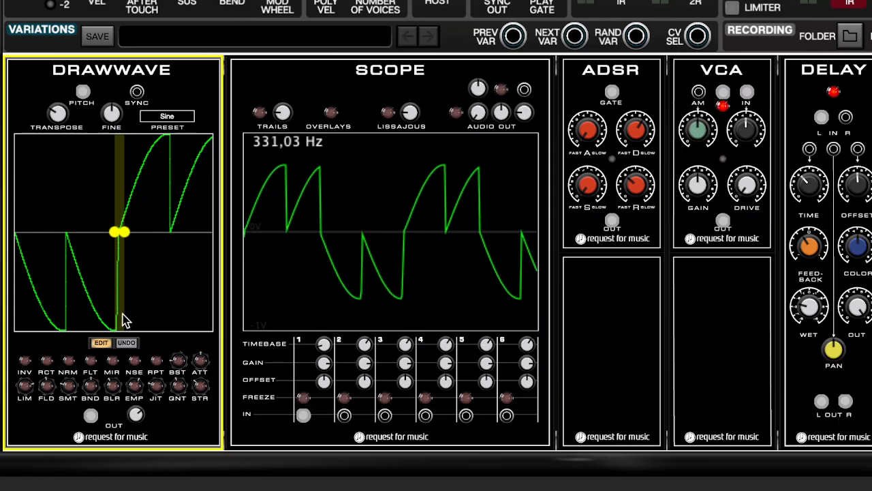
drag(109, 229, 15, 232)
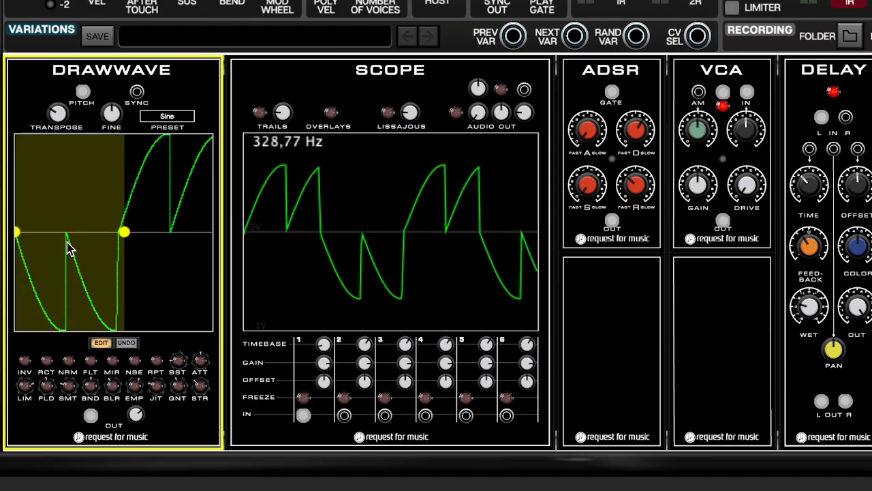
drag(125, 231, 209, 232)
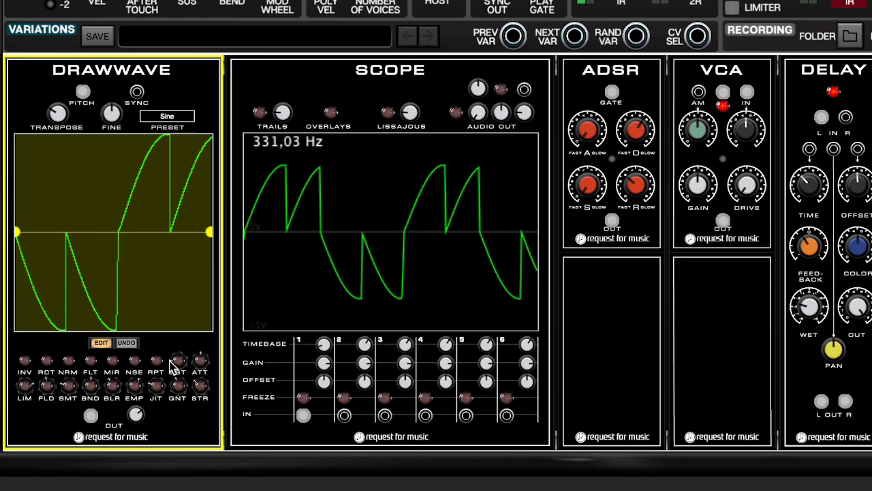
Boost the whole waveform with a boost level of 1.20, attenuate it to under half height, and boost it again.
mouse_move(175, 365)
mouse_down()
mouse_move(176, 329)
mouse_move(224, 306)
mouse_move(189, 355)
mouse_move(209, 298)
mouse_move(235, 290)
mouse_move(188, 331)
mouse_move(171, 365)
mouse_up()
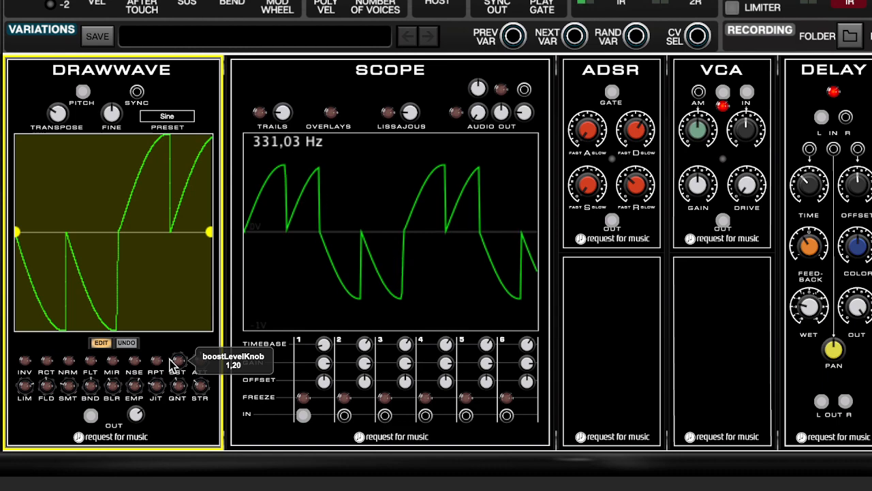
drag(172, 365, 173, 365)
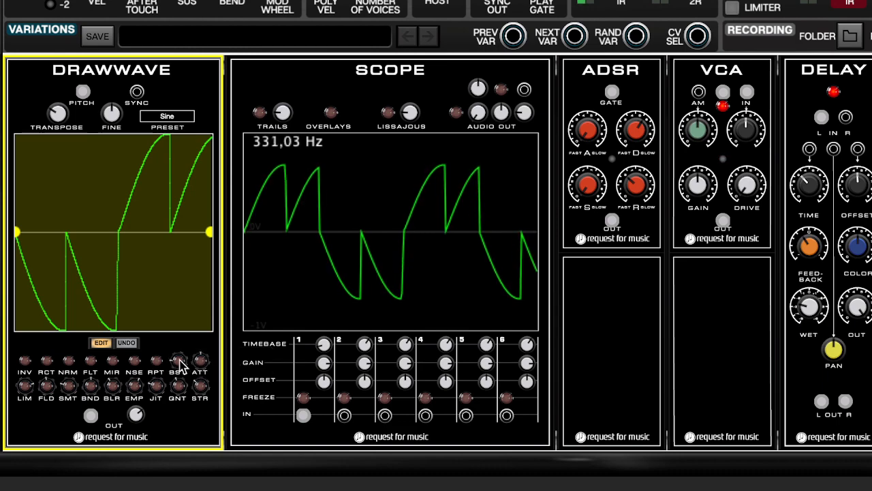
click(178, 361)
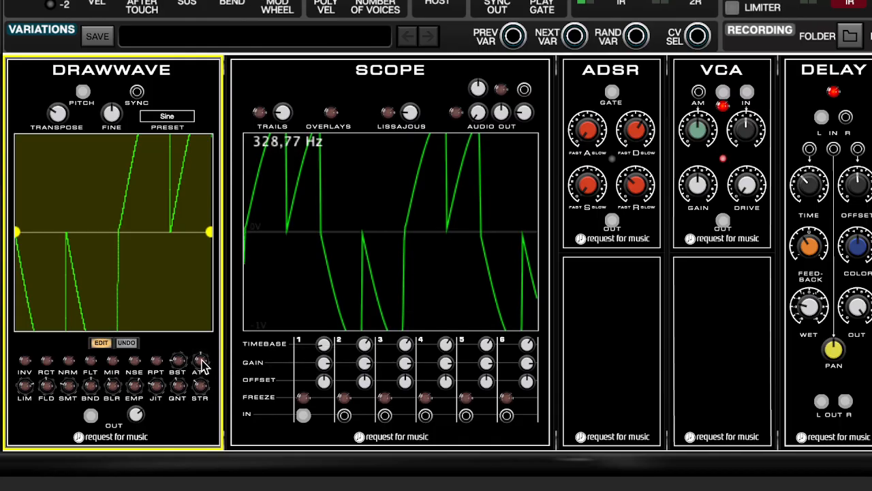
click(201, 361)
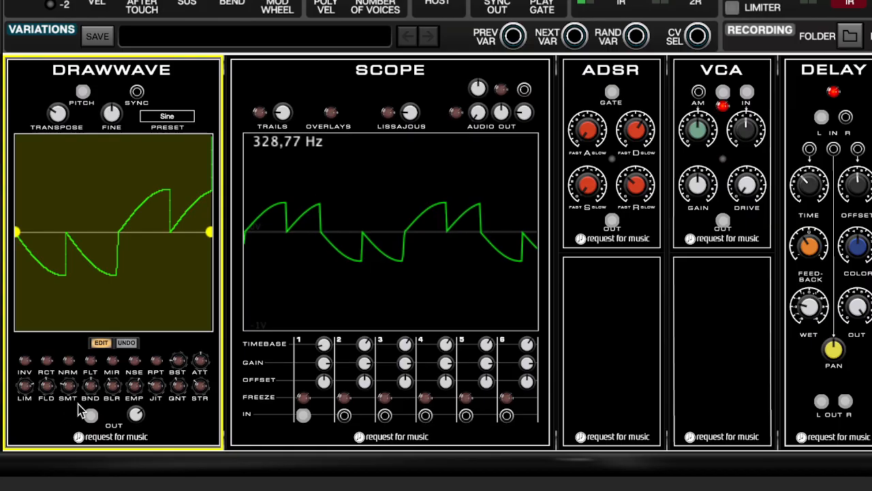
click(178, 362)
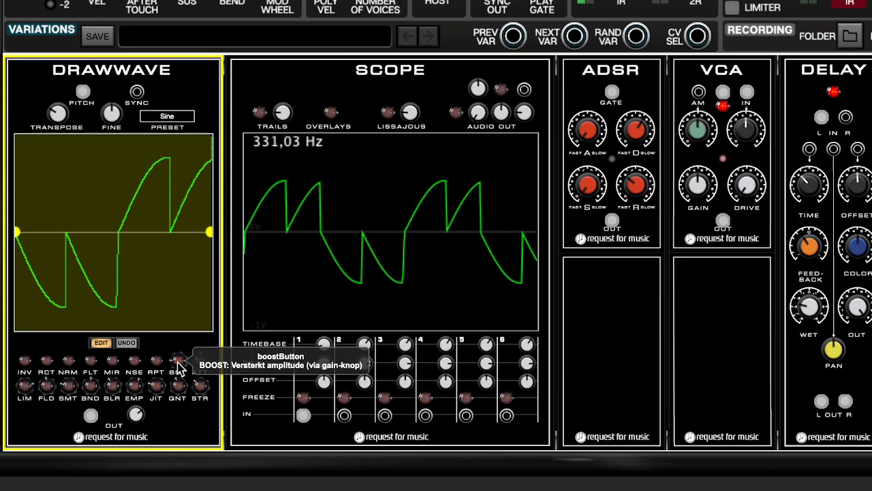
Limit the whole waveform, then lower the limiter level and limit it again to about half of full height.
click(26, 389)
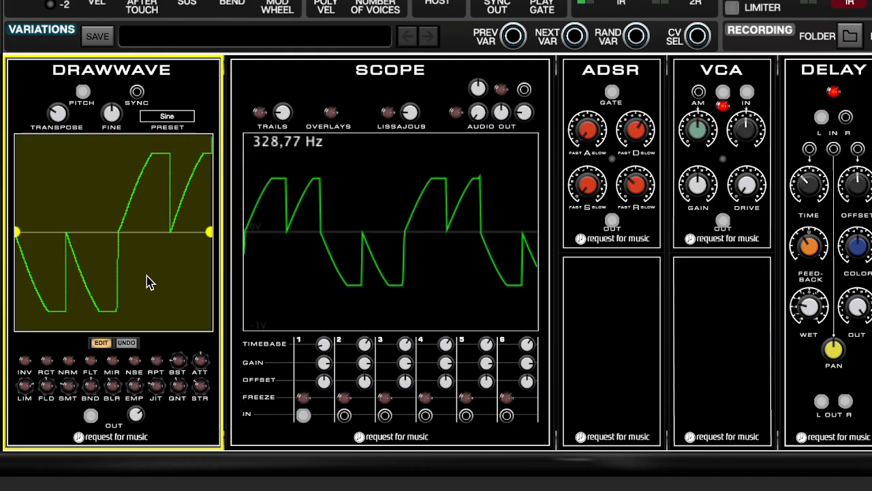
drag(19, 383, 62, 476)
click(24, 388)
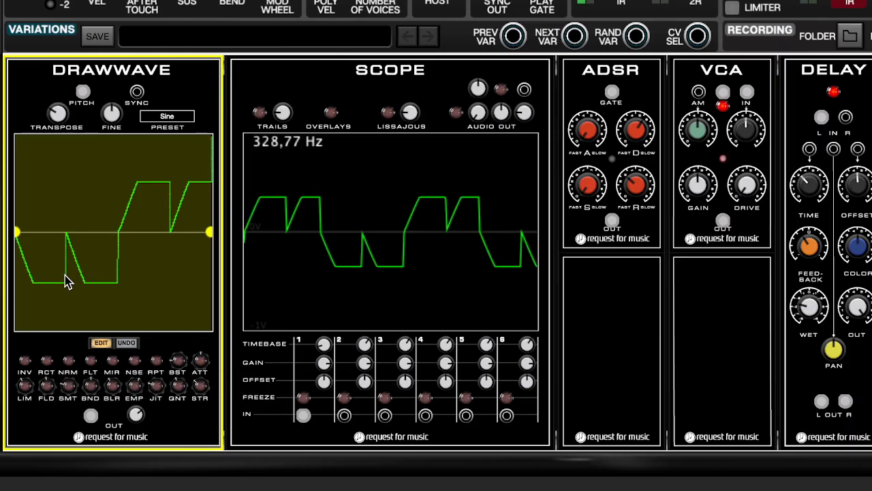
Load the Double Sine preset, attenuate it to about half height, and fold its peaks inward.
click(169, 116)
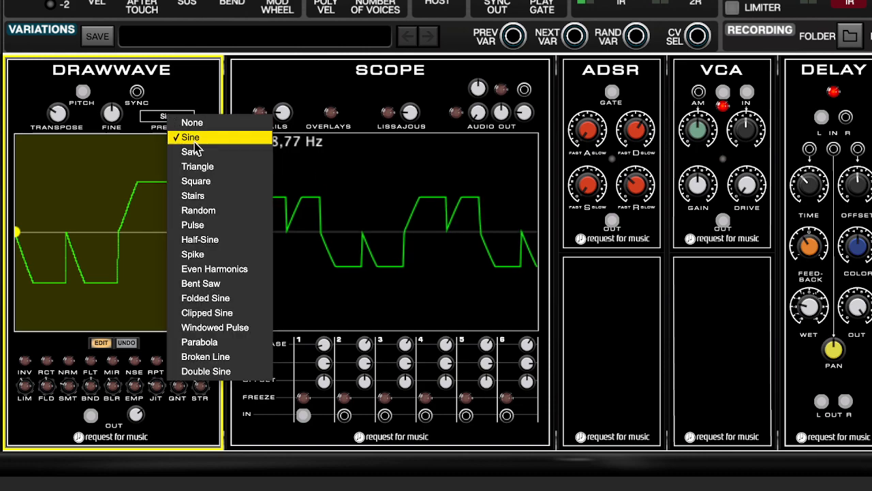
click(215, 373)
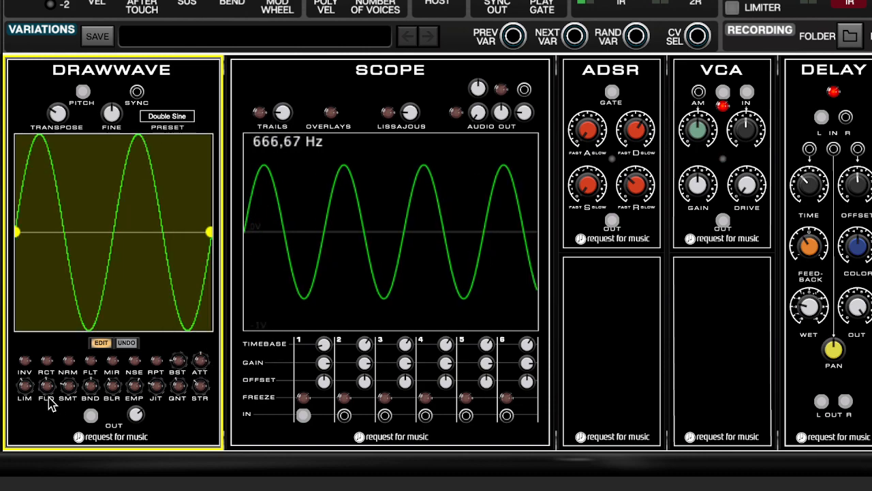
click(201, 360)
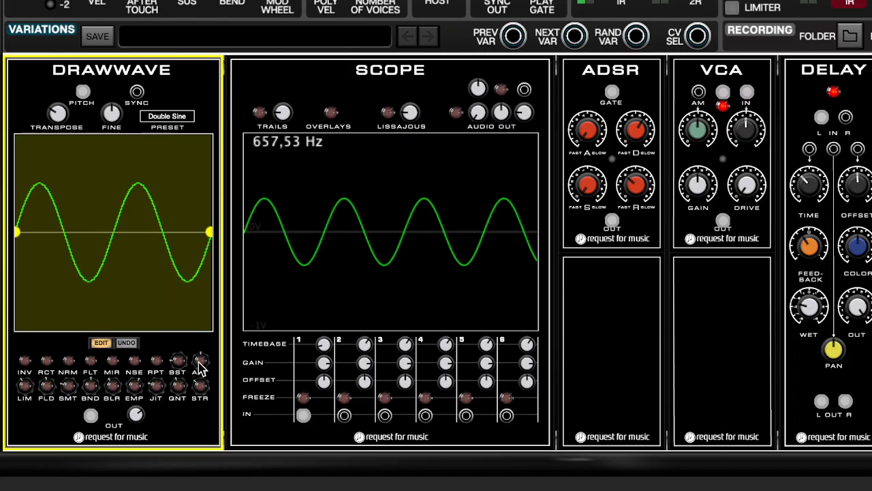
click(47, 387)
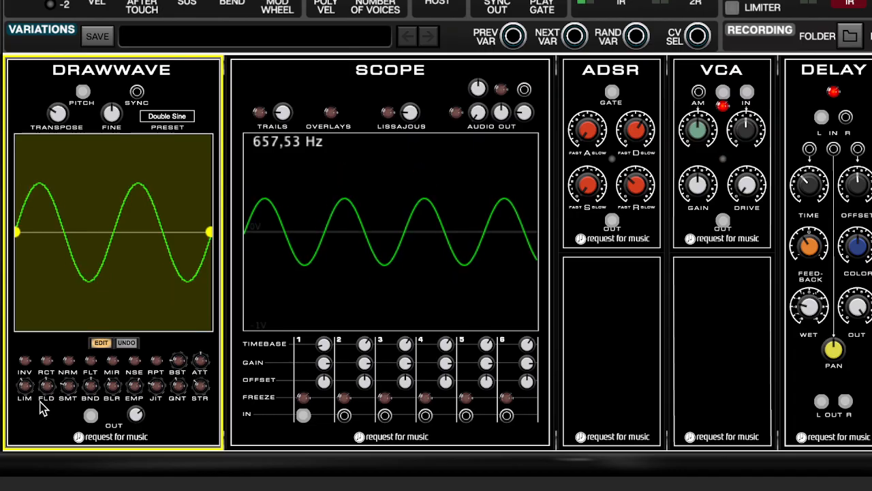
mouse_move(42, 392)
mouse_down()
mouse_move(39, 360)
mouse_move(60, 324)
mouse_up()
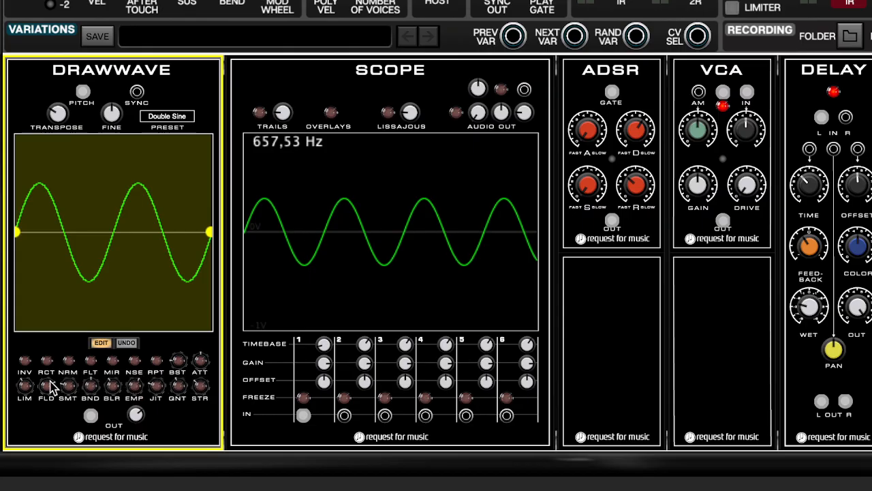
click(48, 385)
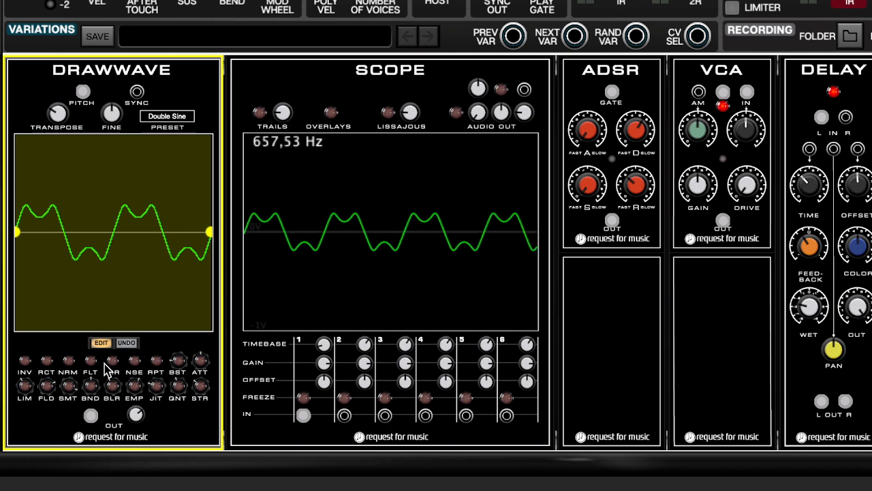
Smooth the folded double sine and boost it back to about half of full height.
click(70, 387)
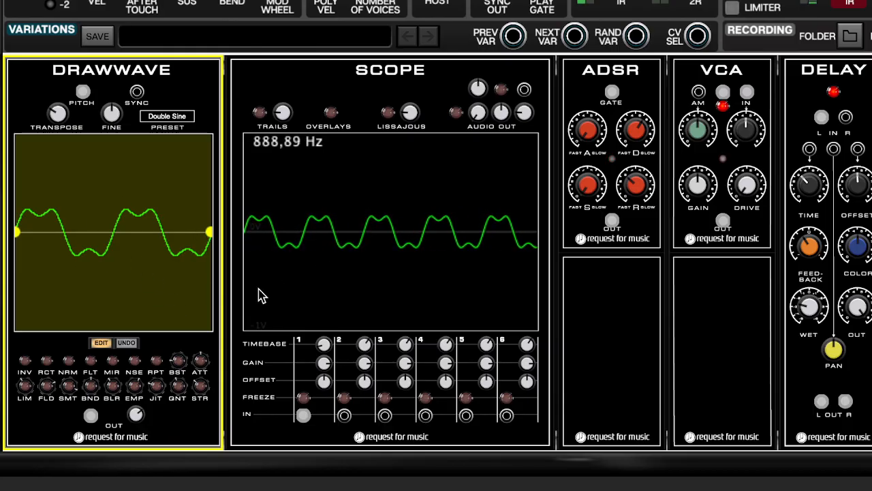
click(179, 359)
click(179, 360)
click(180, 360)
click(179, 360)
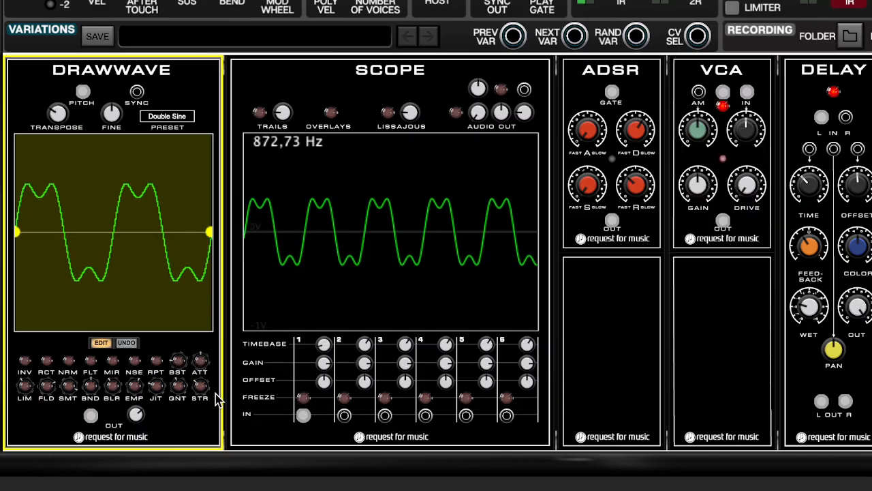
Bend the whole folded waveform and boost it, repeating both operations for a stronger bend.
click(90, 389)
click(90, 388)
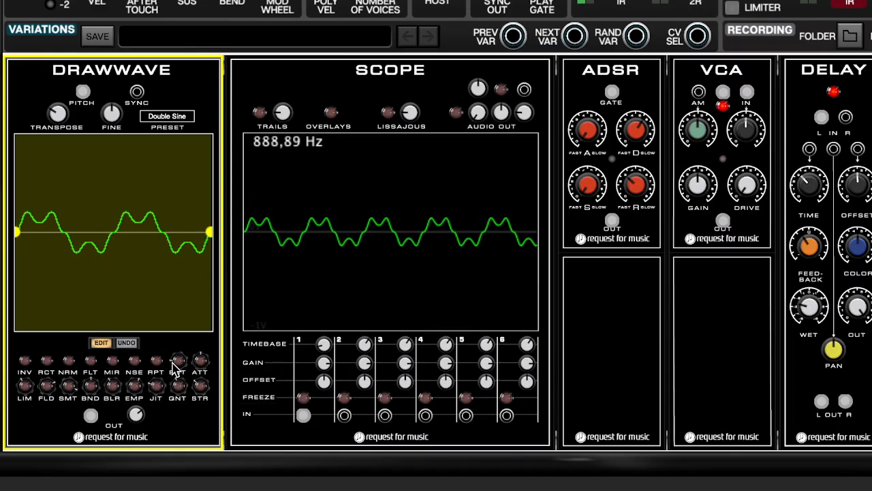
click(176, 363)
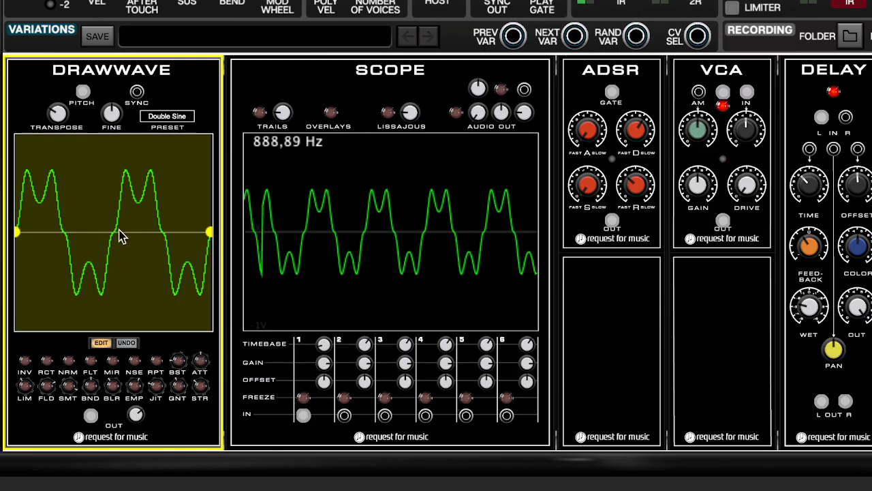
click(91, 385)
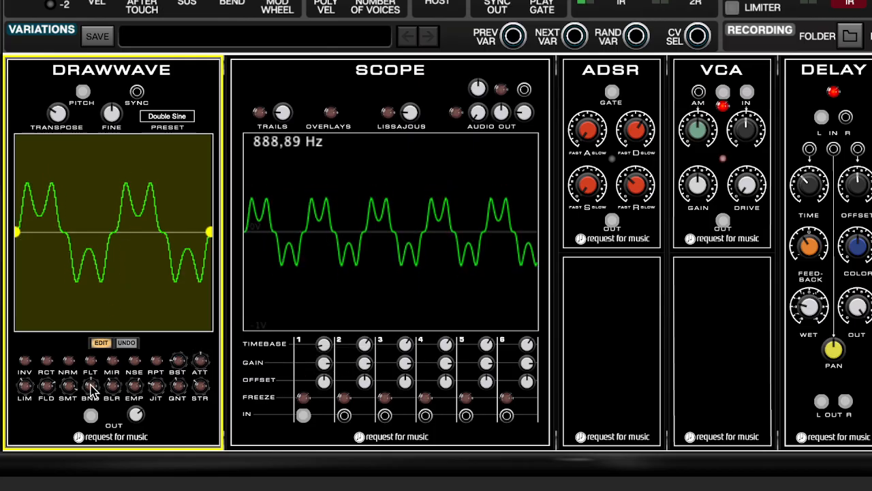
click(177, 362)
click(177, 362)
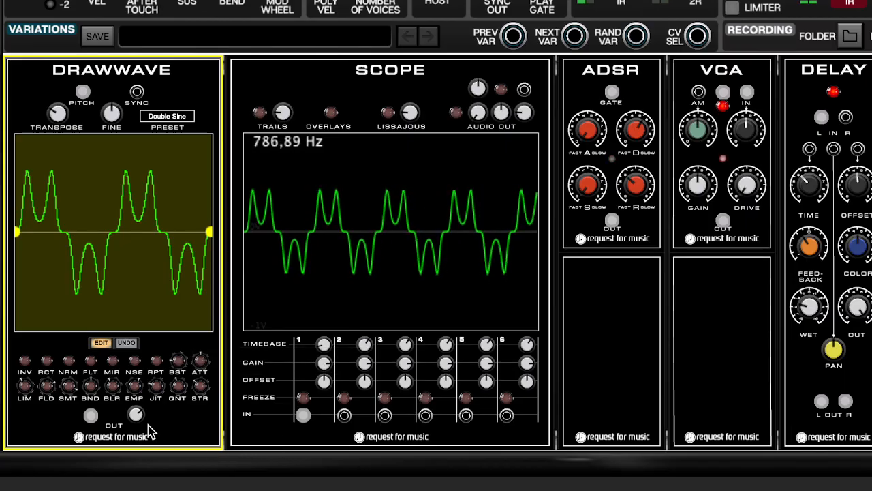
Blur the whole bent waveform and apply harmonic emphasis to it repeatedly.
click(114, 388)
click(114, 388)
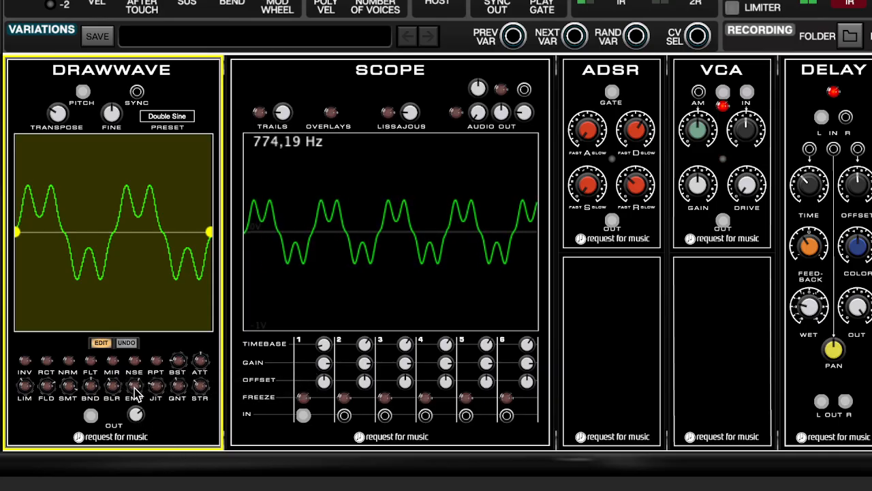
click(136, 388)
click(136, 388)
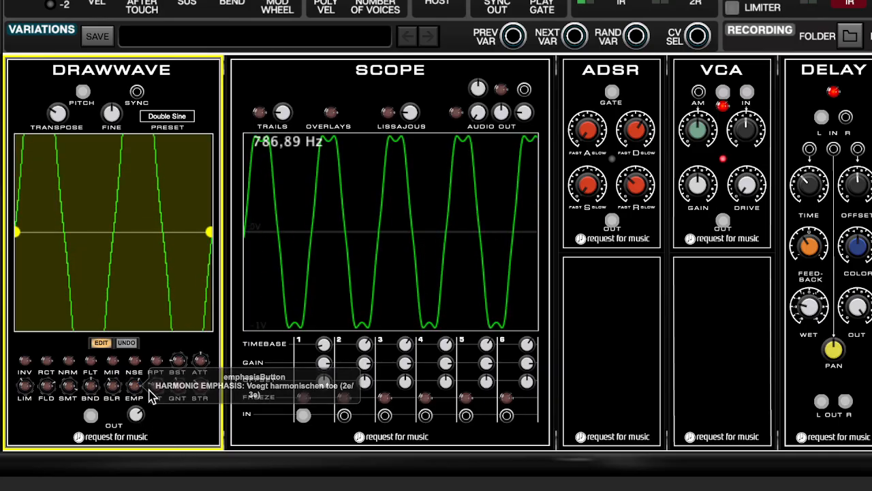
Load the Sine preset and apply harmonic emphasis to the whole waveform repeatedly.
click(179, 118)
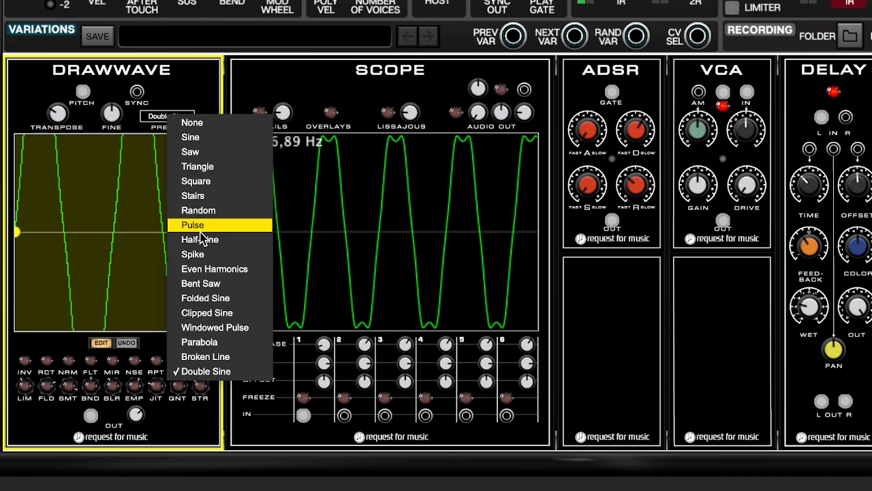
click(191, 137)
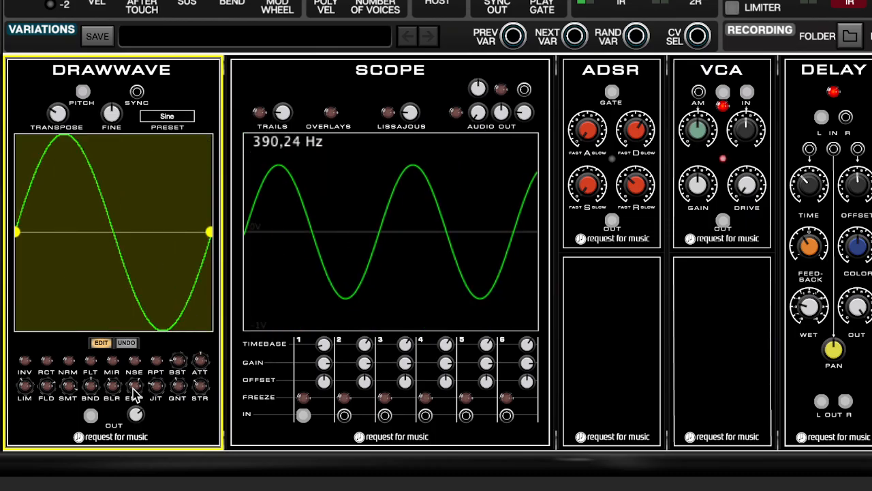
click(134, 389)
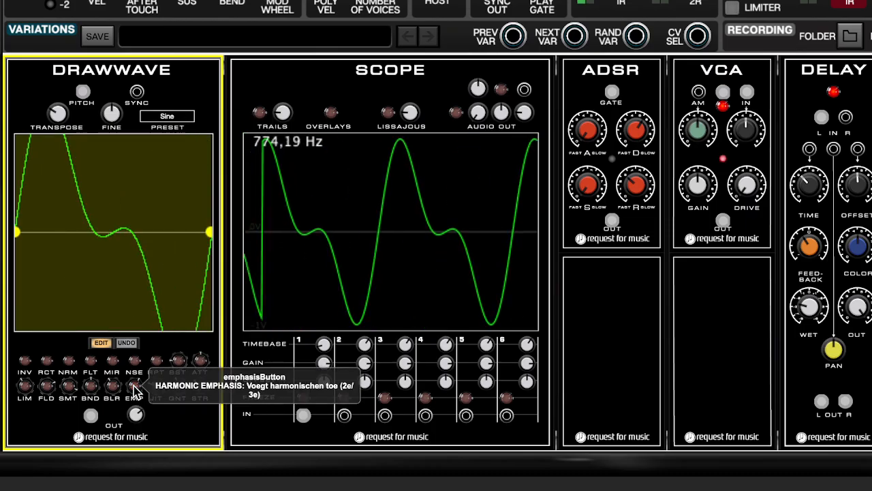
click(135, 390)
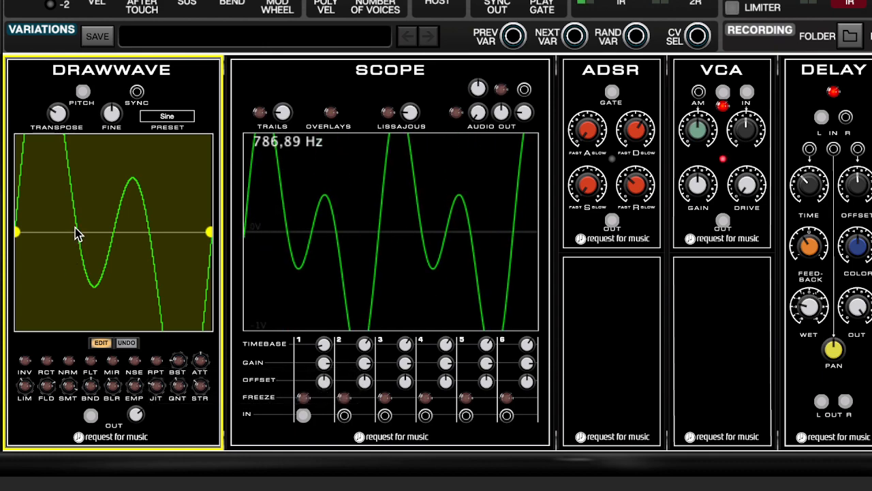
Attenuate the emphasized sine to about half height and apply jitter to it, first lightly and then more heavily.
click(193, 367)
click(193, 366)
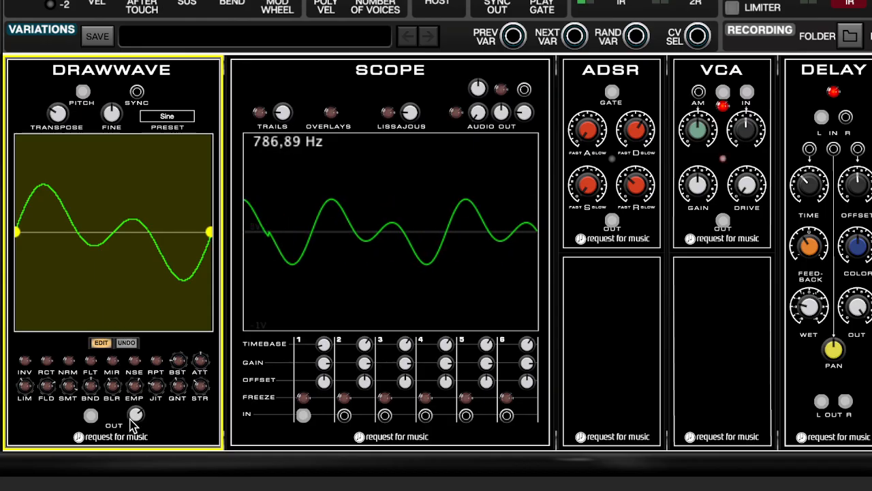
click(157, 384)
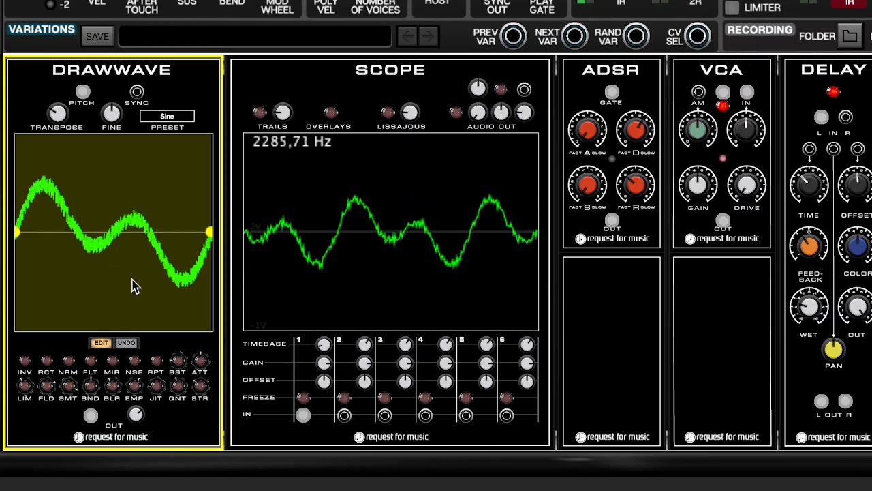
click(157, 387)
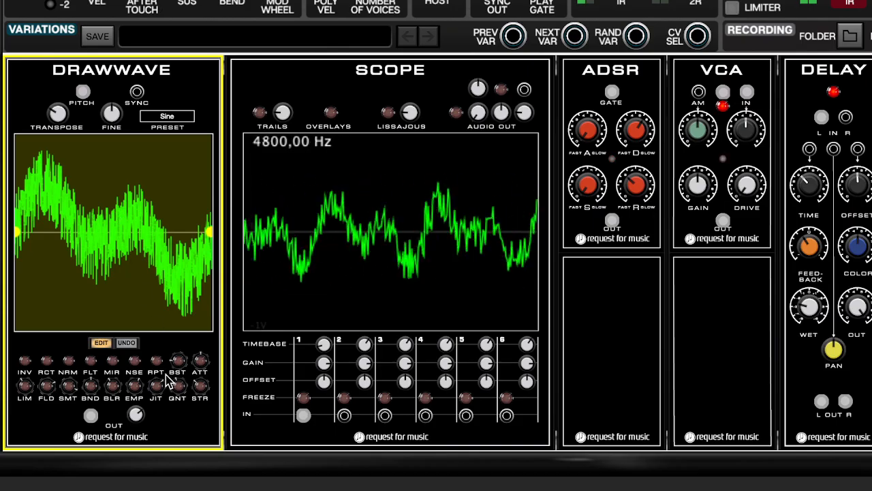
Load the Double Sine preset, scaled down to about half height, and quantize the whole waveform into three coarse levels.
click(184, 119)
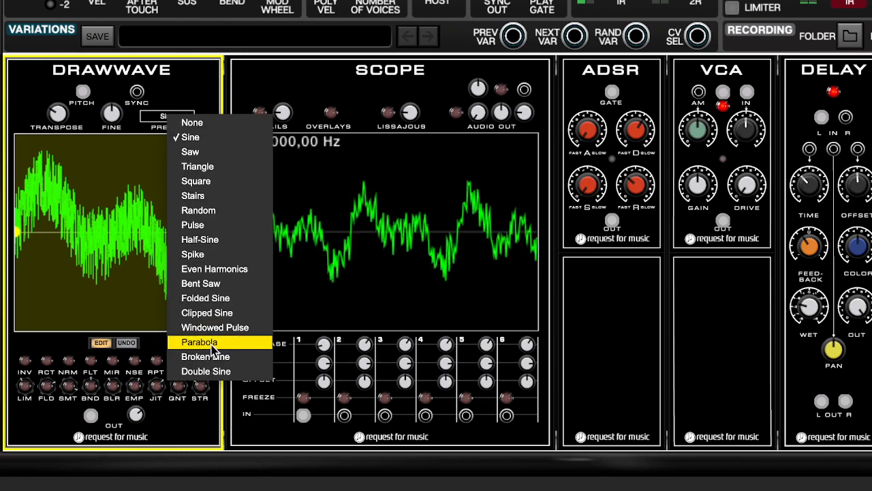
click(210, 371)
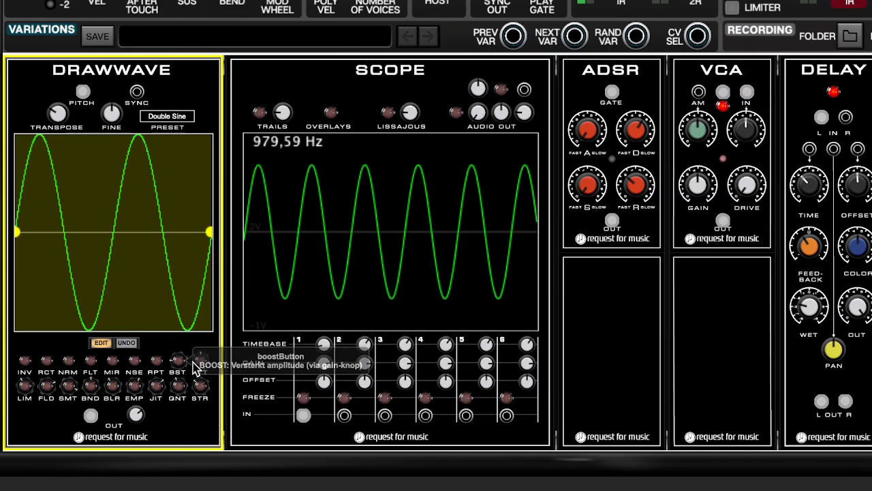
click(179, 361)
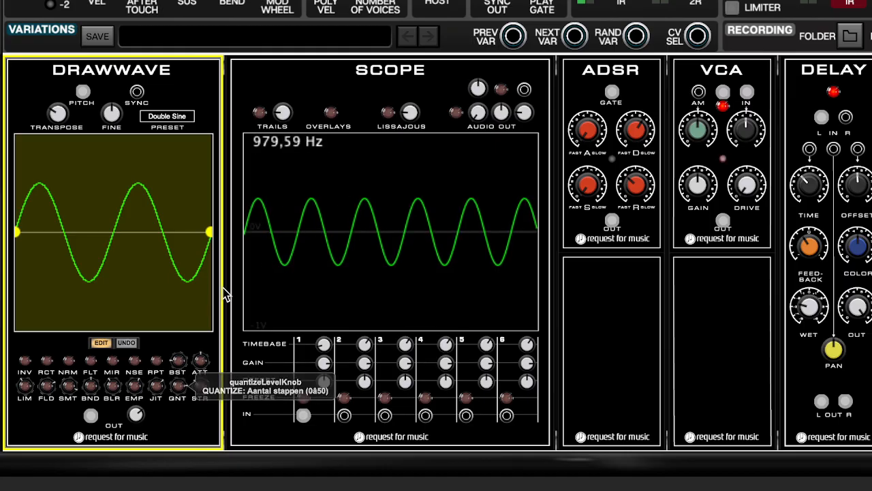
click(178, 386)
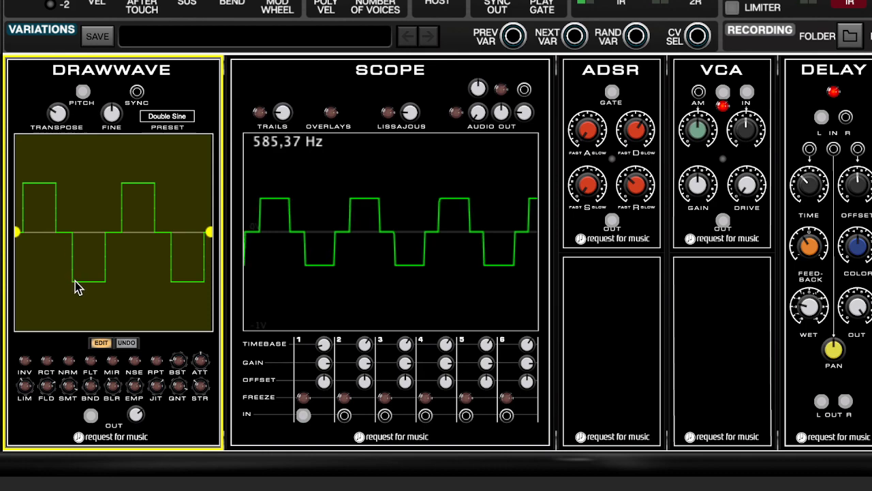
Apply the stretch function repeatedly to the quantized waveform, shortening it to about half the width of the selection.
click(200, 388)
click(200, 389)
click(200, 390)
click(200, 390)
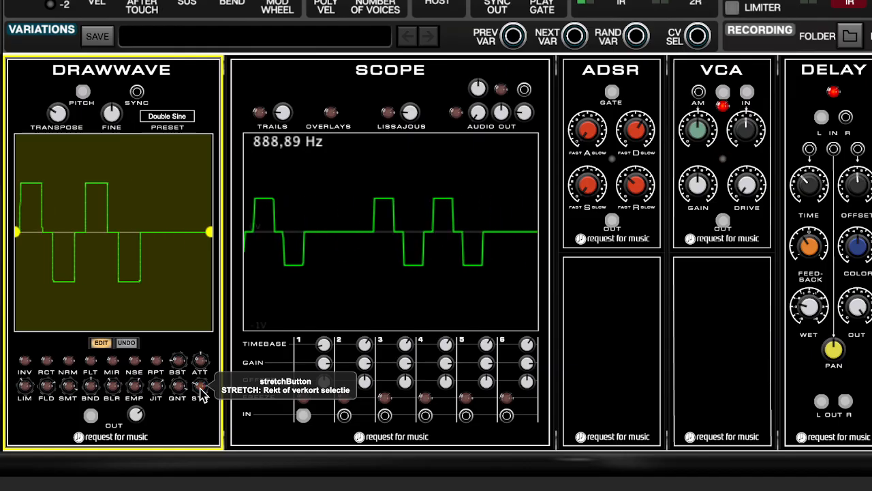
click(201, 390)
click(201, 390)
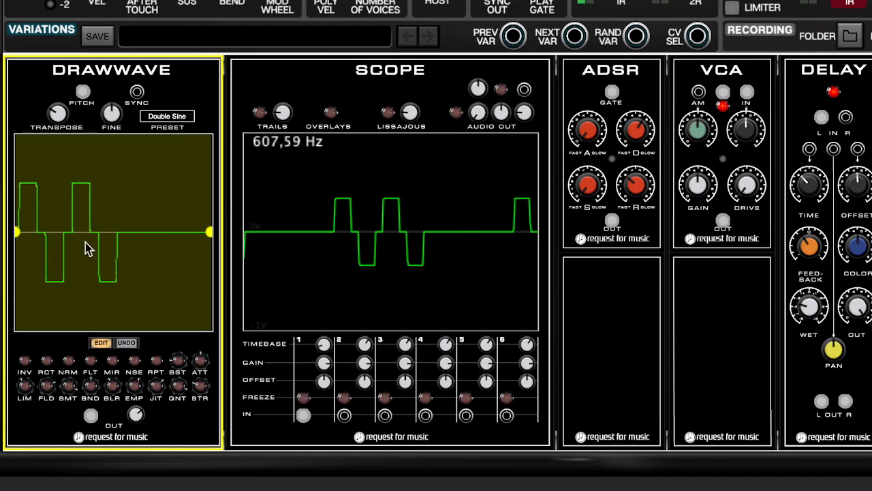